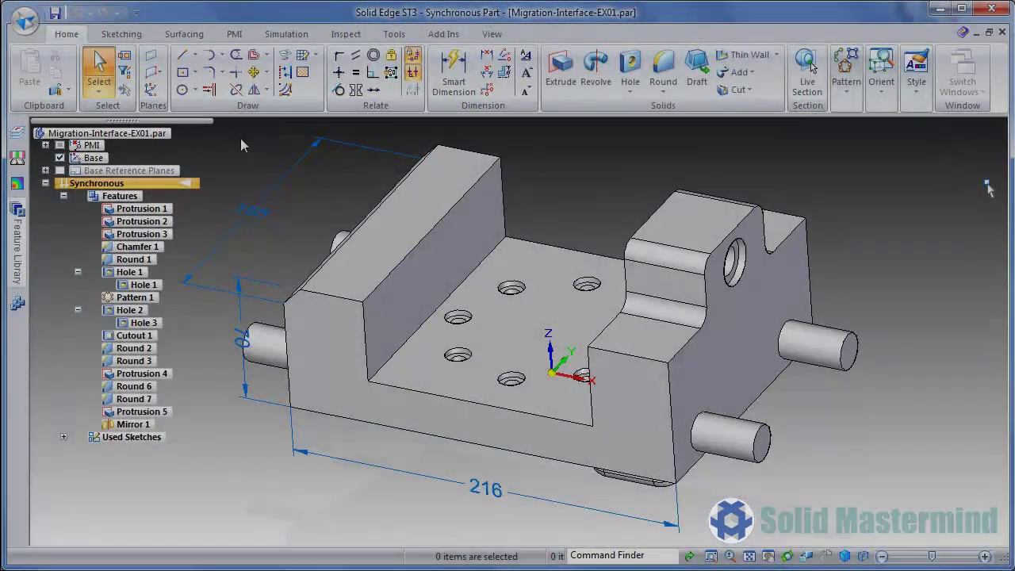
Step: Select the left wall's top face and view its Move, Extrude, Revolve and Relate modes
click(391, 216)
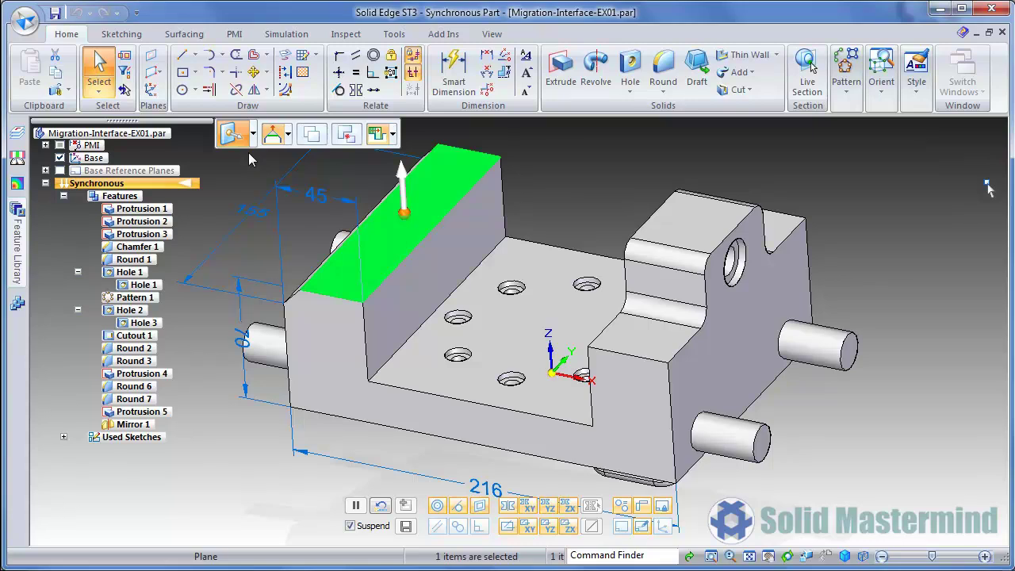
click(253, 136)
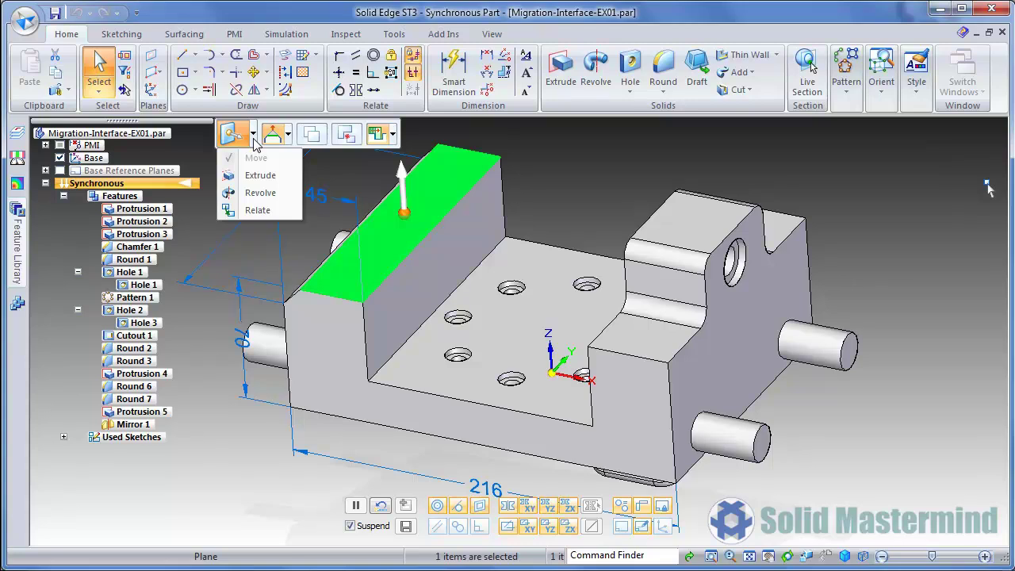
Step: Close the move-mode list and bring up the steering wheel on the left wall's top face
click(253, 136)
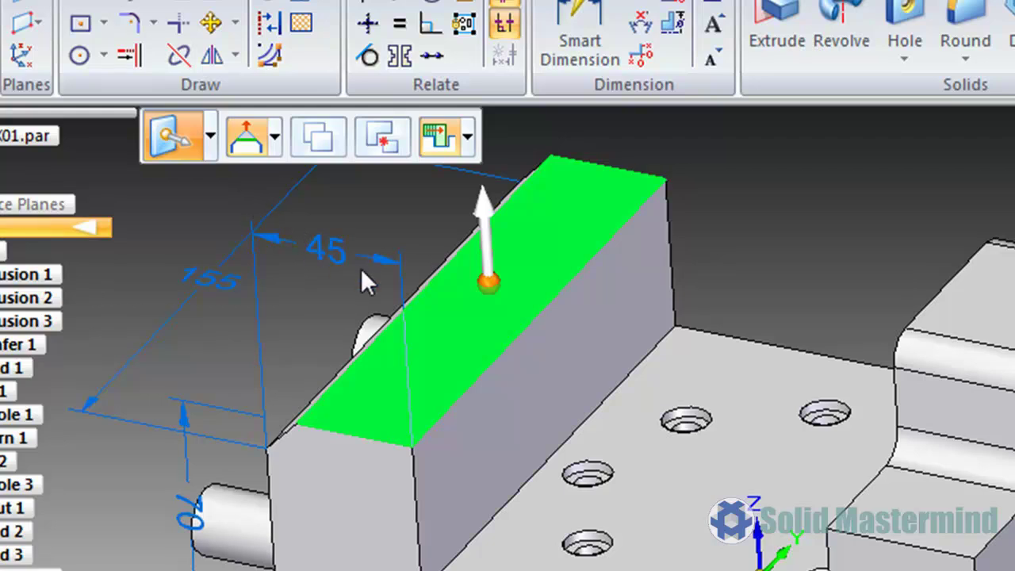
click(488, 283)
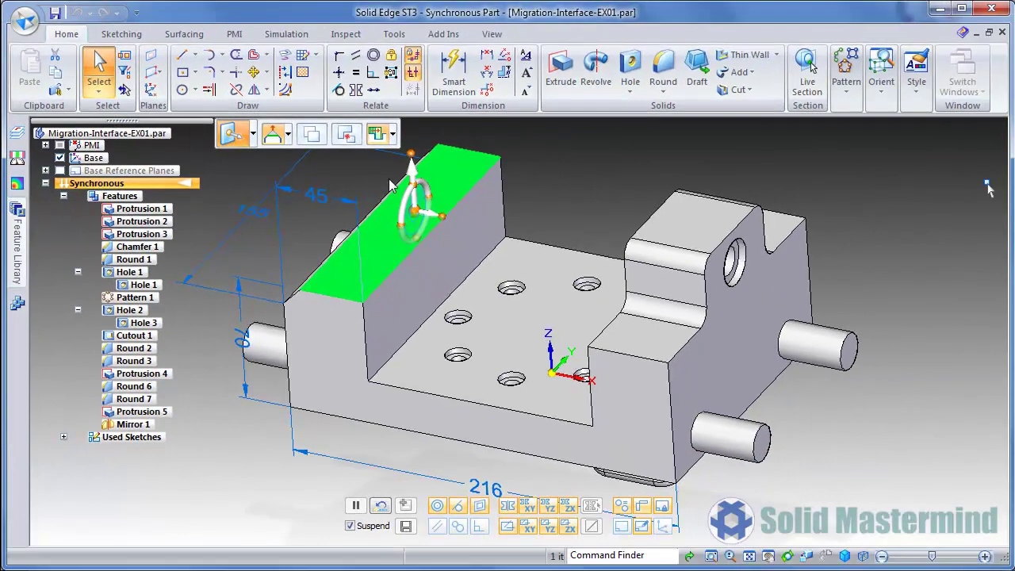
Step: Cancel the trial lift of the top face and reselect the left wall's top face
click(406, 206)
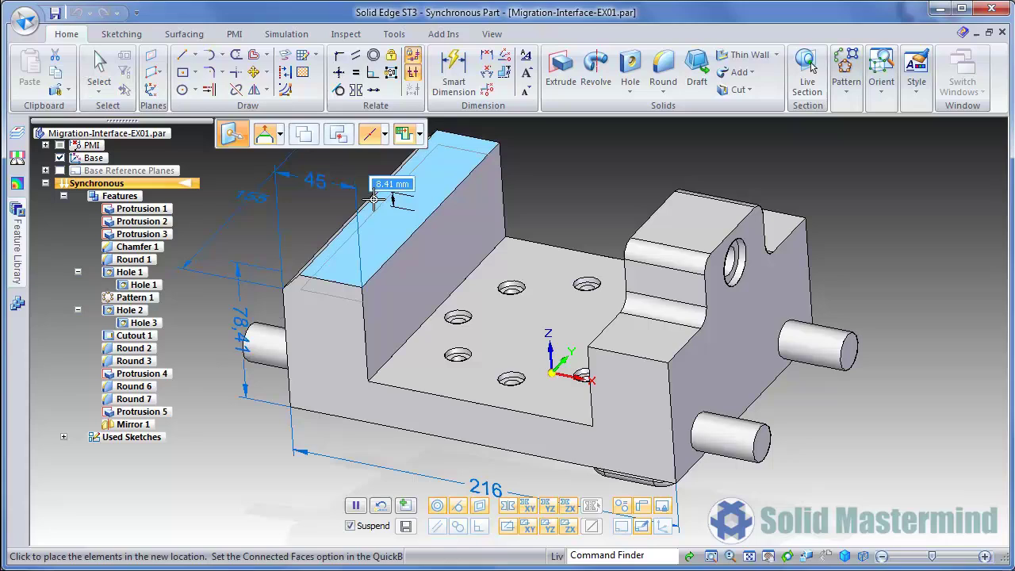
key(Escape)
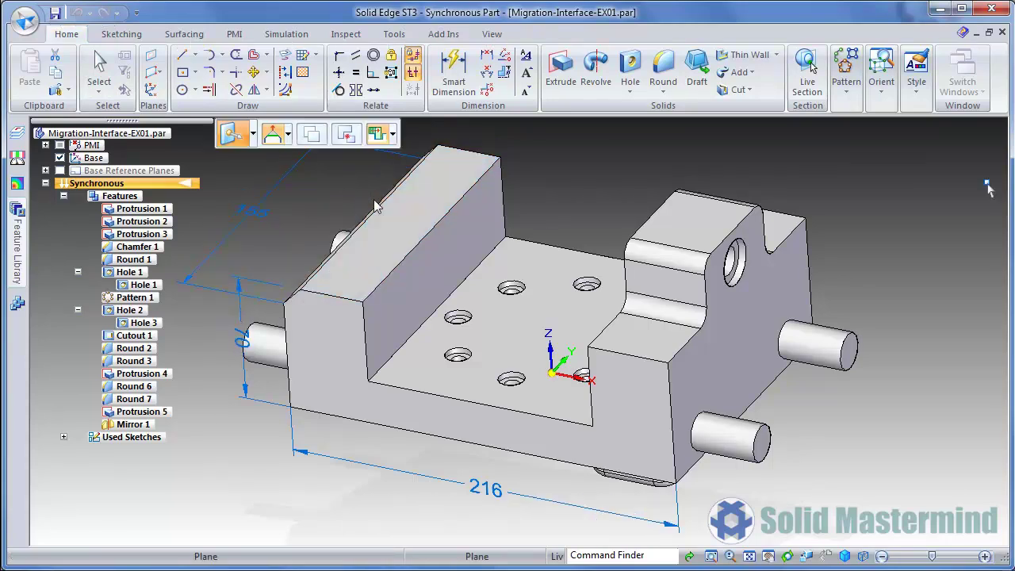
click(375, 211)
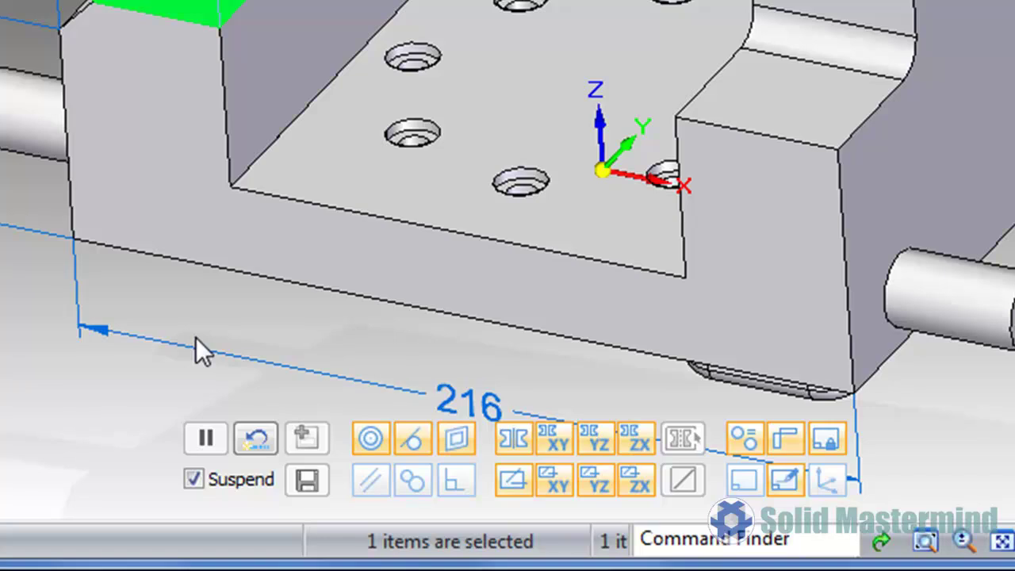
Step: Turn live rules back on and try moving the left wall's top face again
click(193, 479)
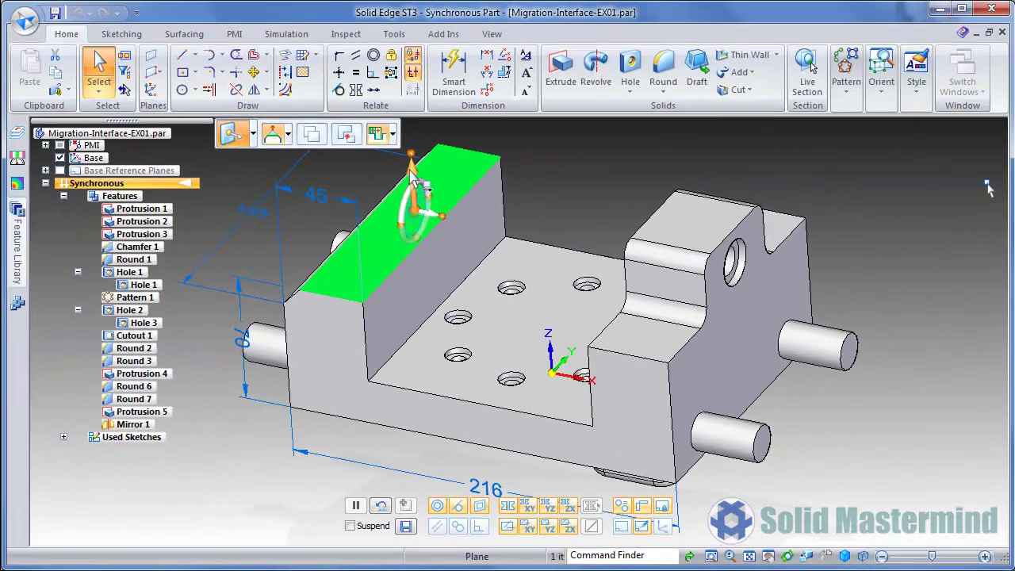
click(410, 162)
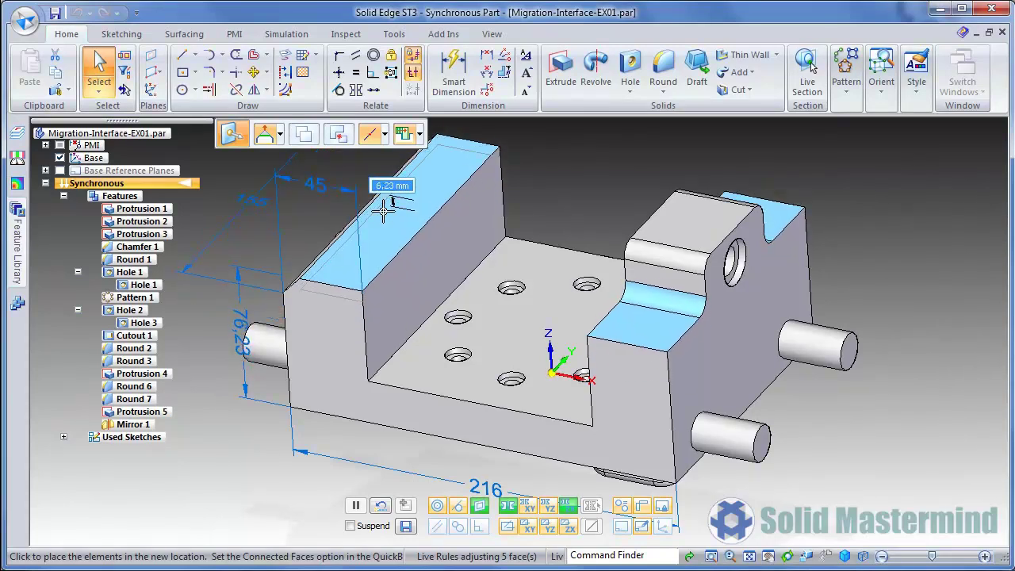
key(alt)
click(383, 211)
click(379, 225)
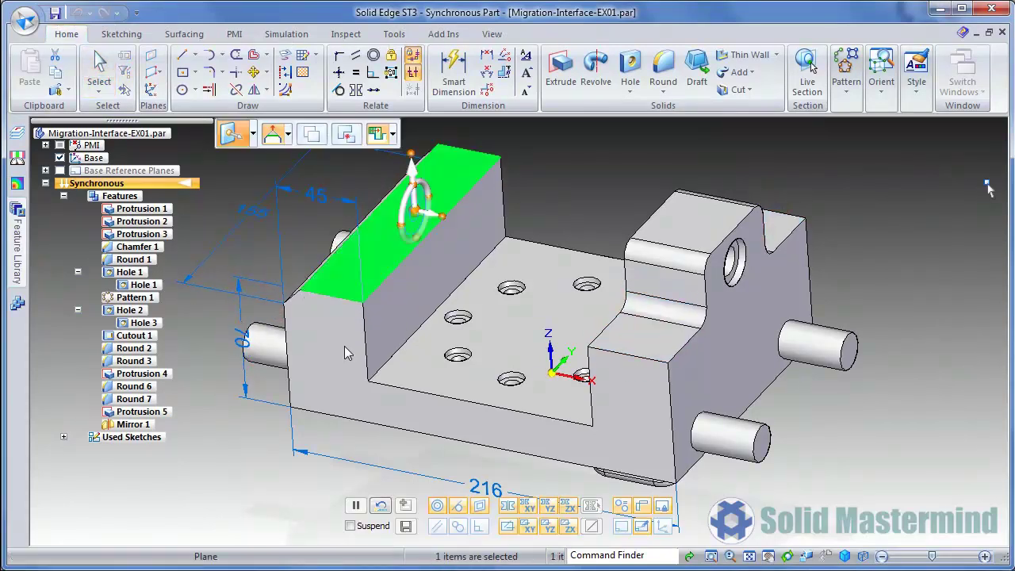
Step: Push the front U-shaped face outward to make the block deeper
click(338, 401)
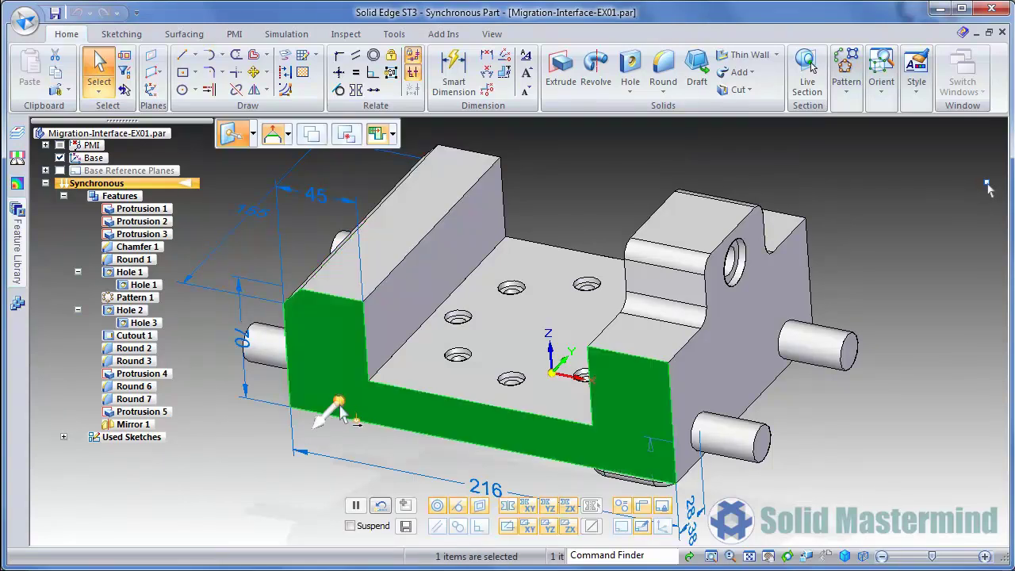
click(327, 418)
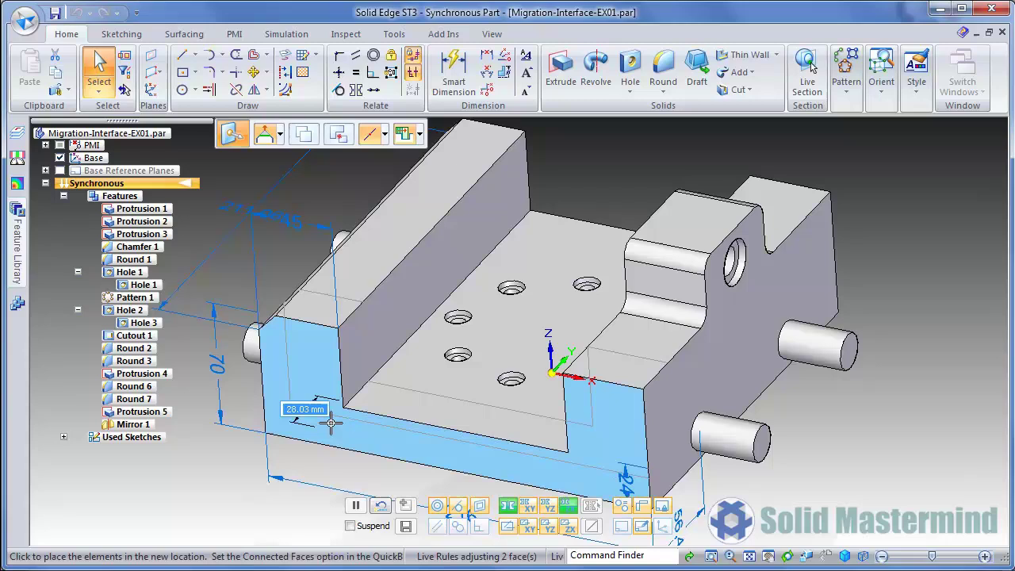
click(339, 426)
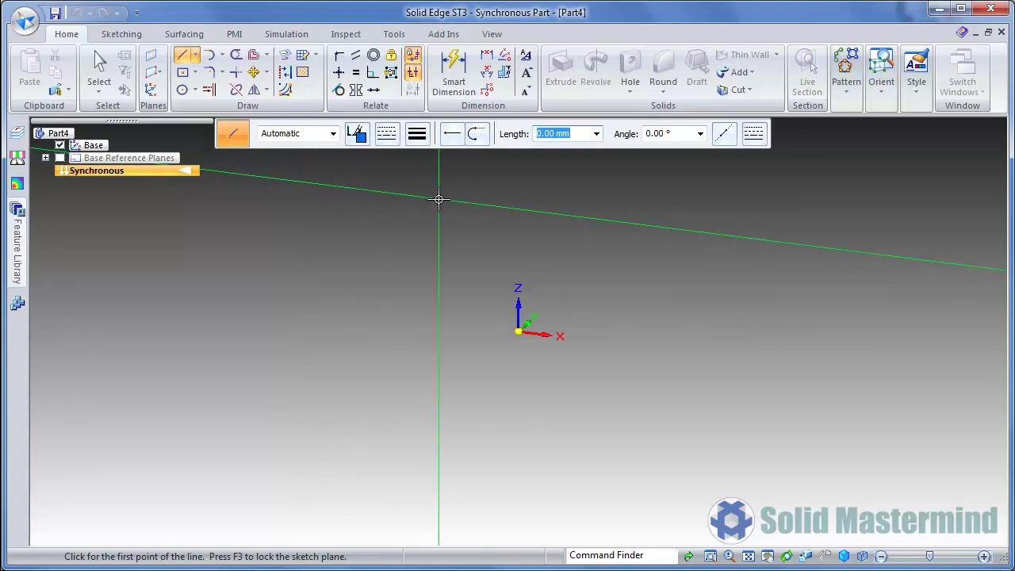
Step: Draw the closed line profile's top, right and bottom edges, a short corner step, and the left edge
click(440, 200)
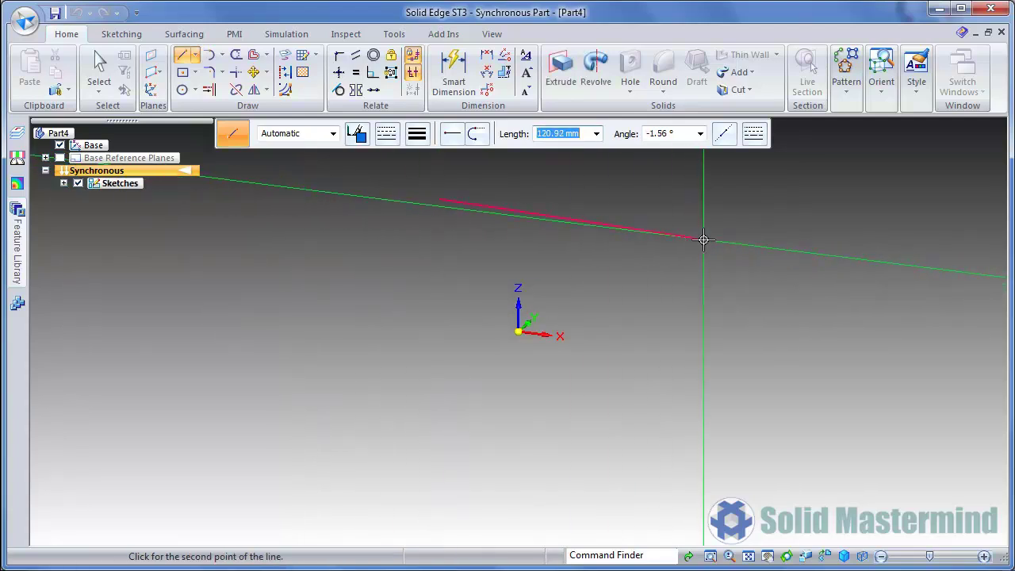
click(706, 233)
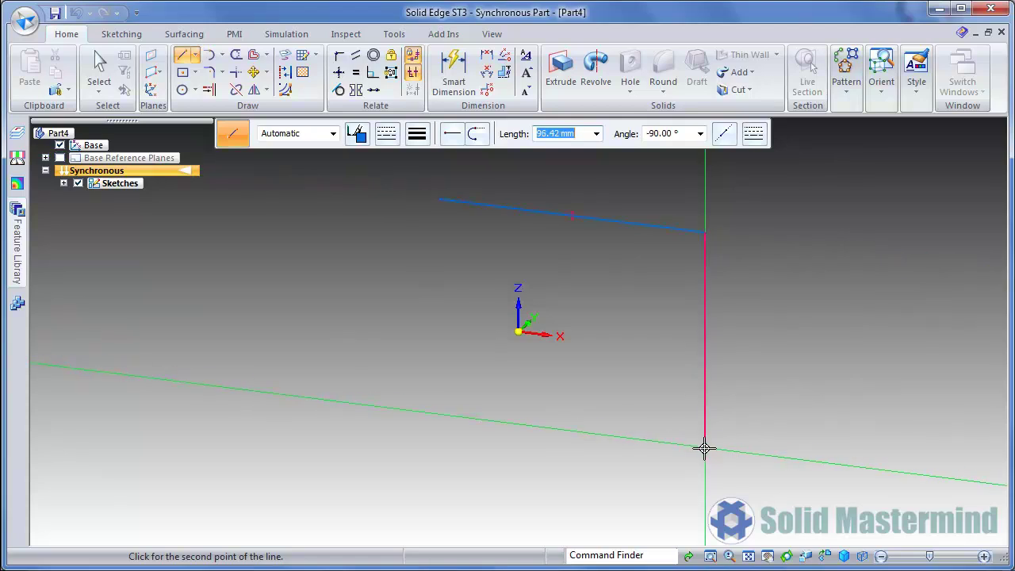
click(705, 447)
click(492, 421)
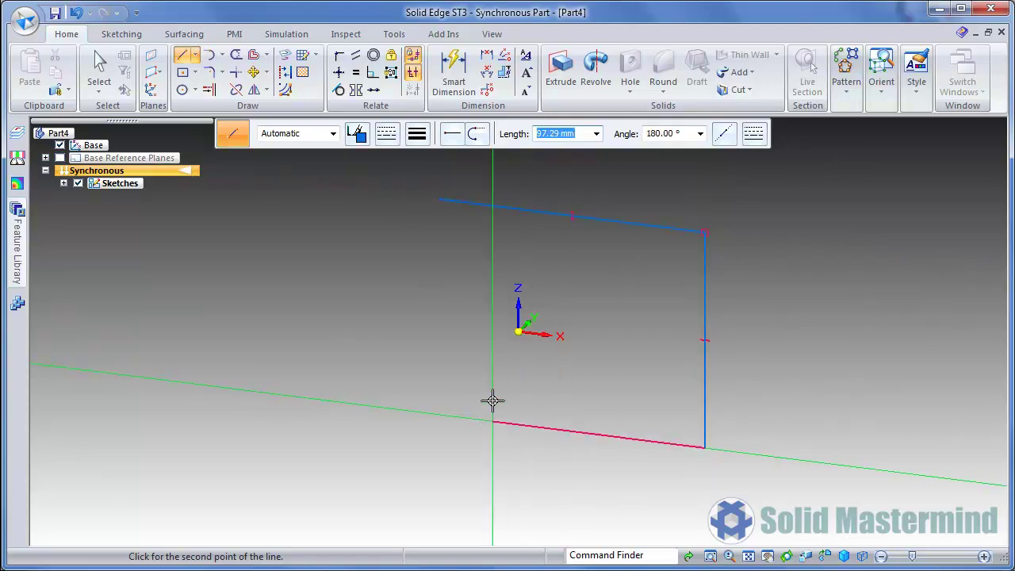
click(492, 388)
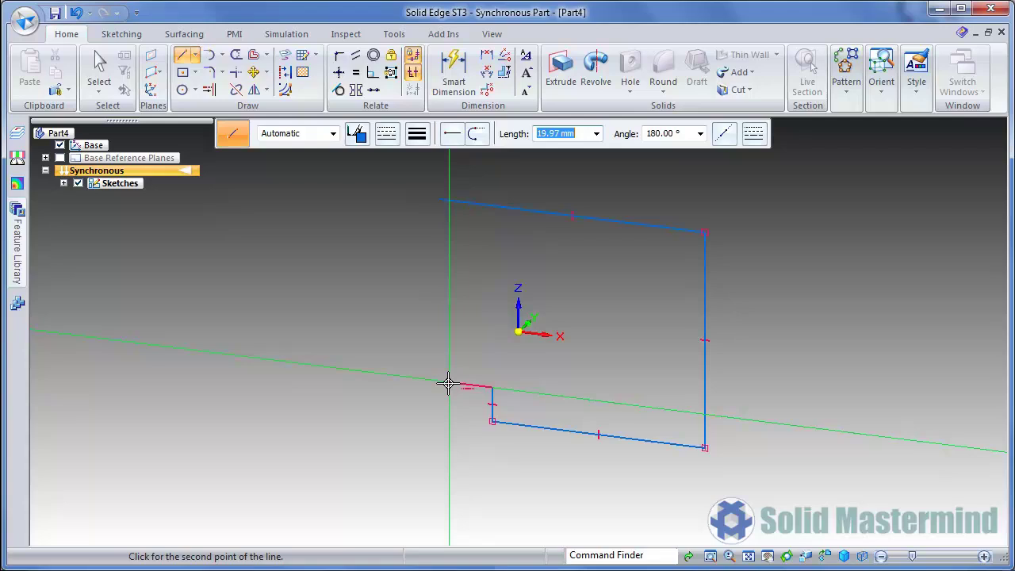
click(441, 382)
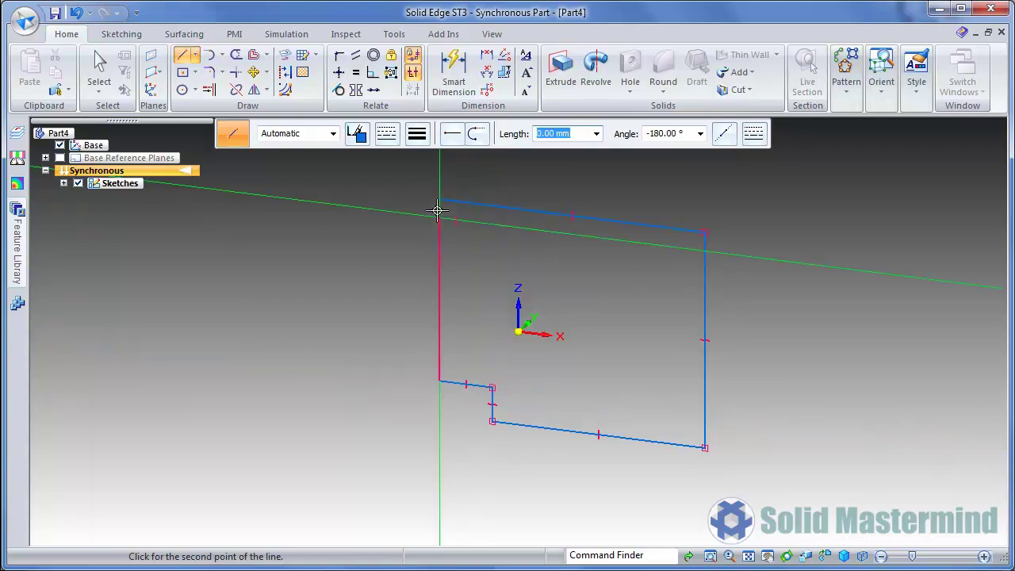
click(437, 201)
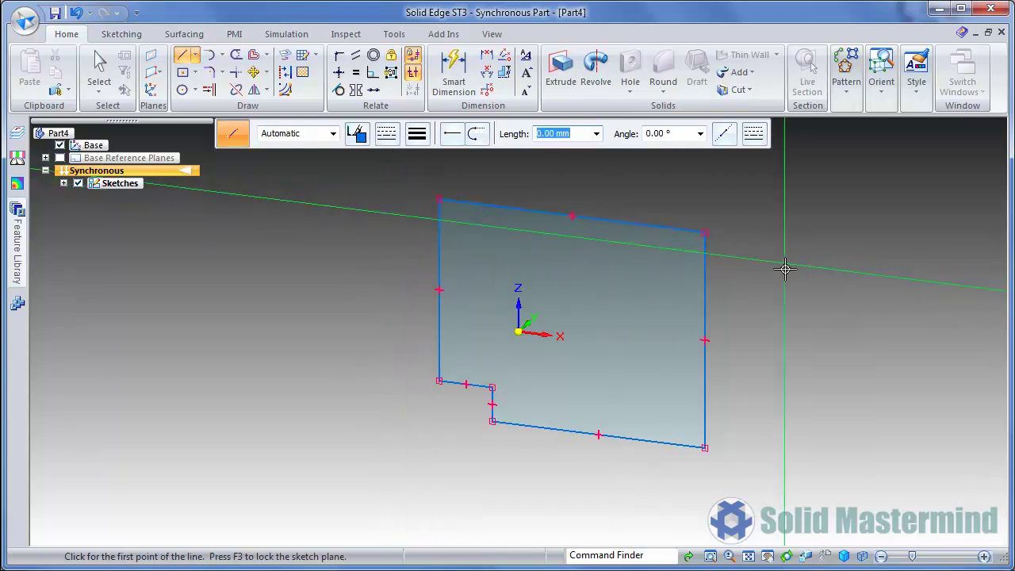
Step: Draw a four-line rectangle on a second plane meeting the first profile near its top edge
mouse_move(784, 270)
middle_down()
mouse_move(753, 275)
mouse_move(730, 362)
mouse_move(737, 408)
middle_up()
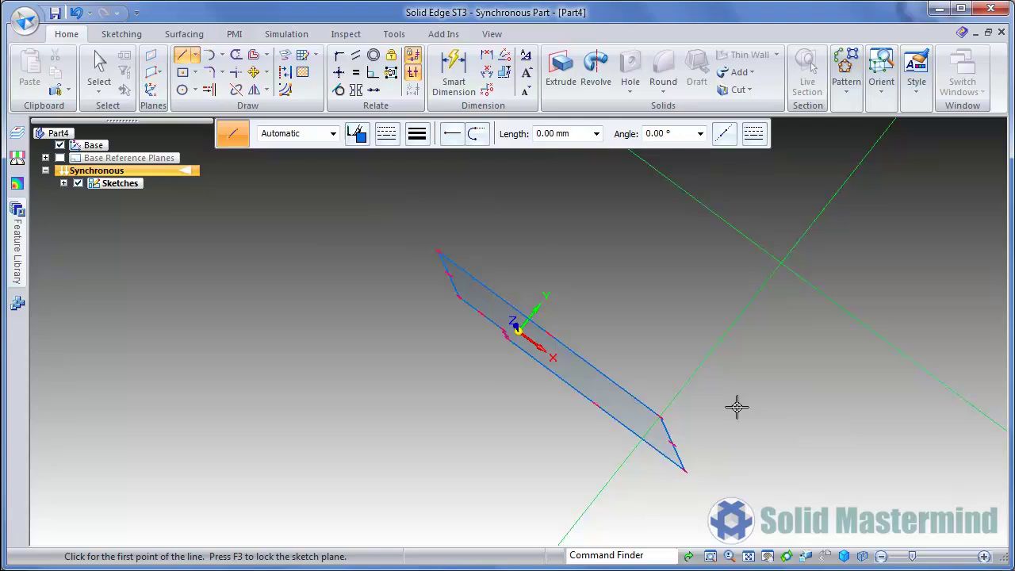
click(652, 173)
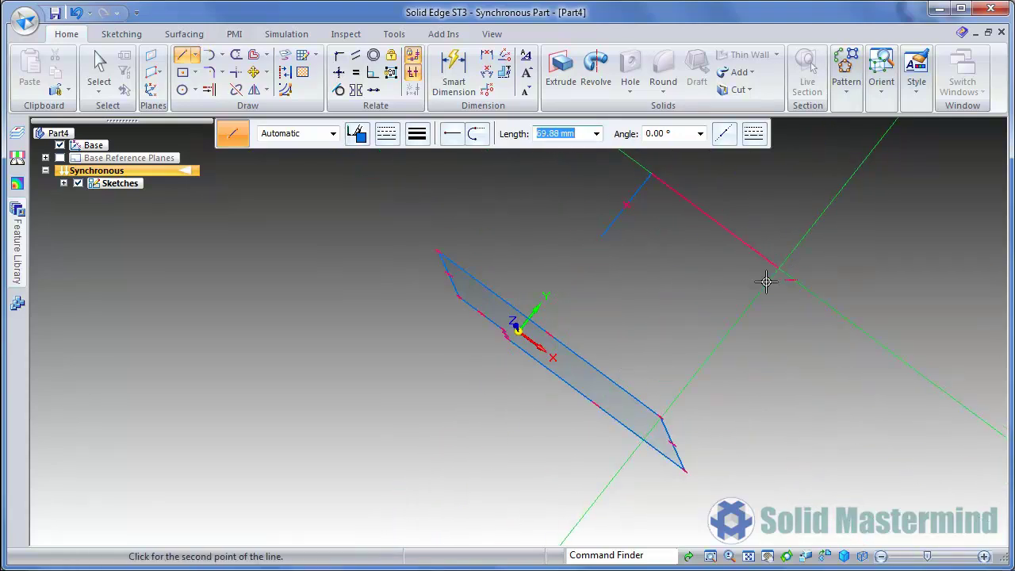
click(776, 271)
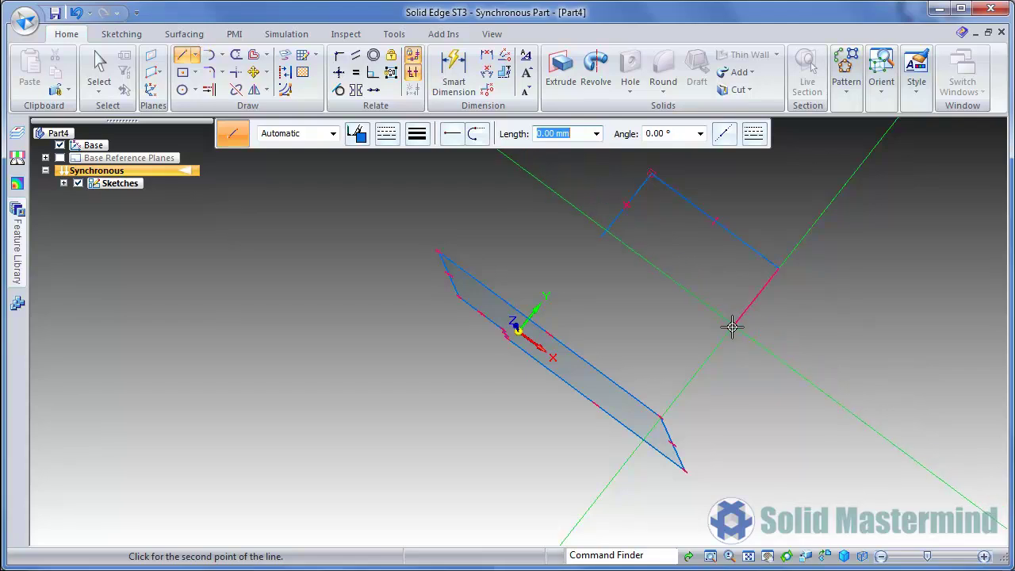
click(729, 329)
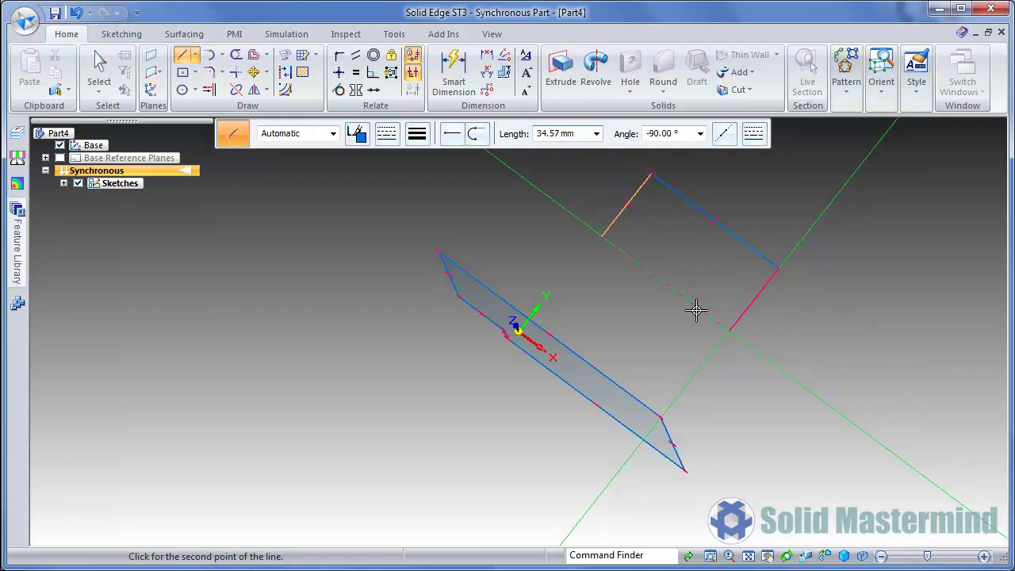
click(602, 236)
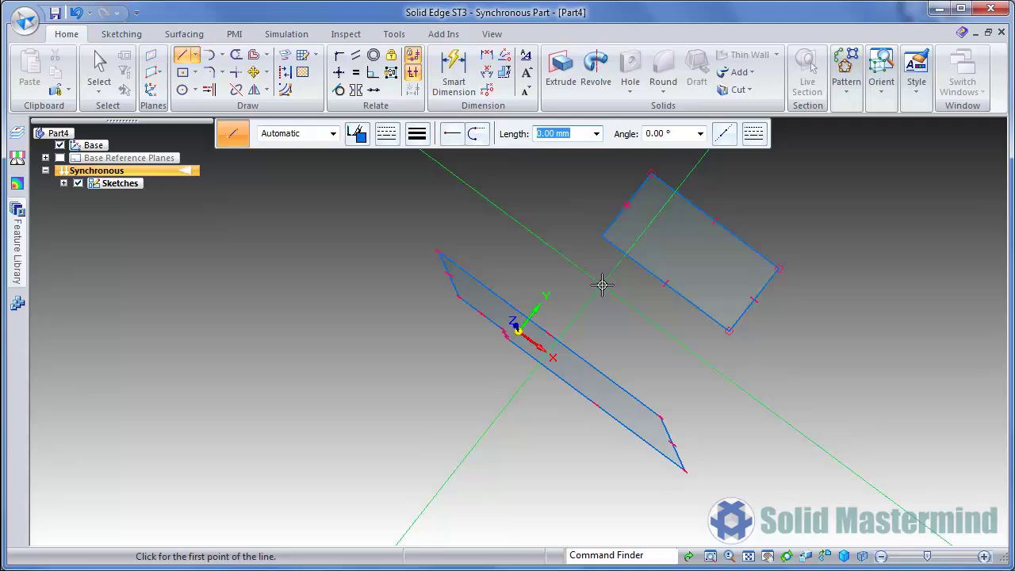
key(Escape)
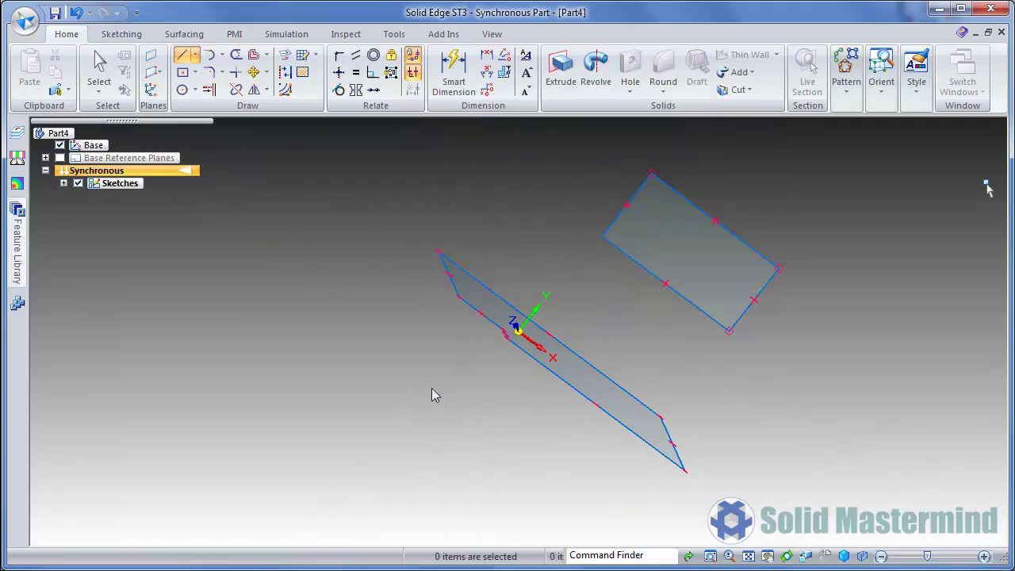
mouse_move(435, 381)
middle_down()
mouse_move(471, 295)
mouse_move(347, 275)
mouse_move(443, 294)
middle_up()
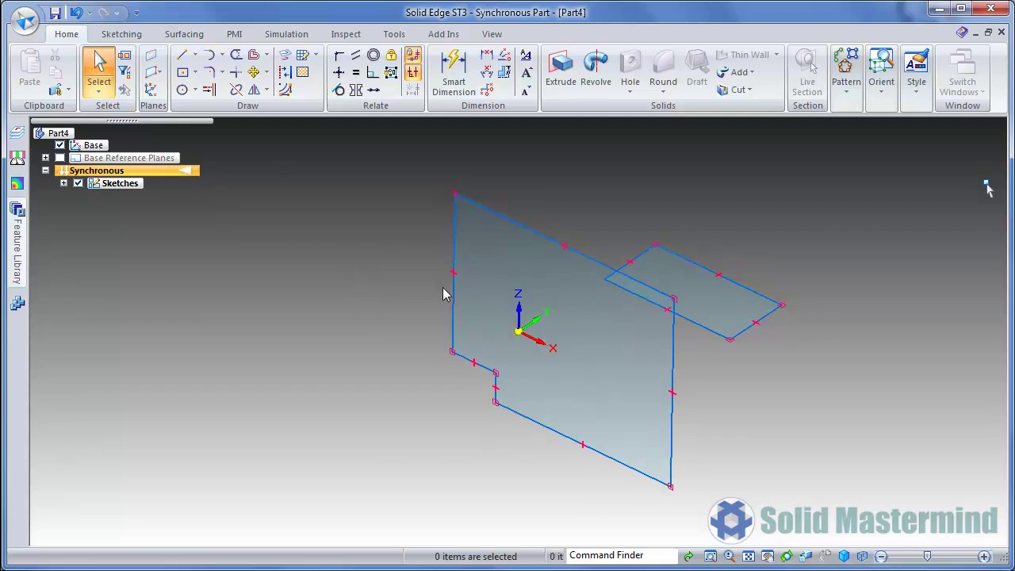
Step: Open Migration-Sketching-EX01.par from the 03-Sketching-1 folder
click(23, 21)
click(53, 83)
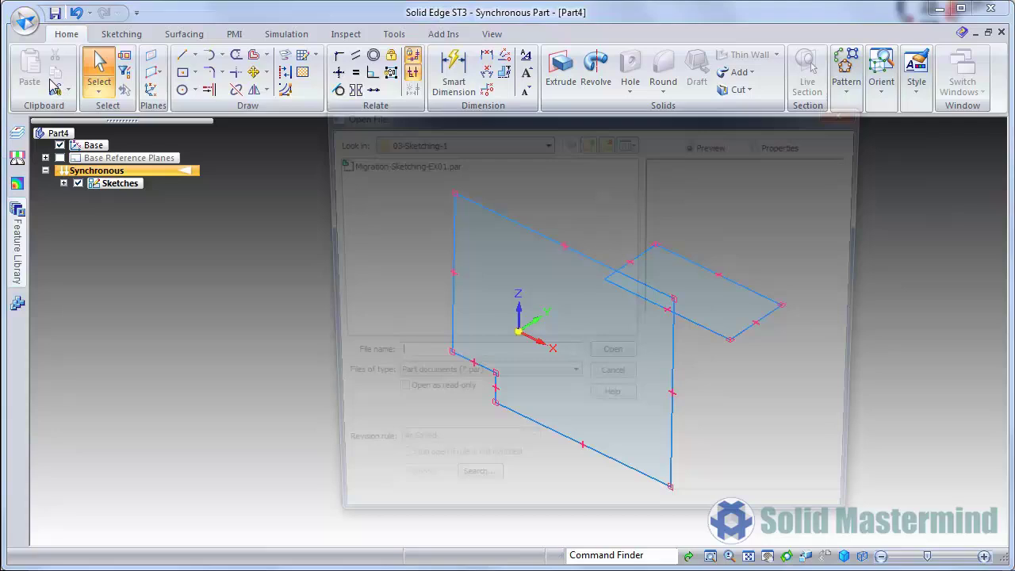
click(346, 164)
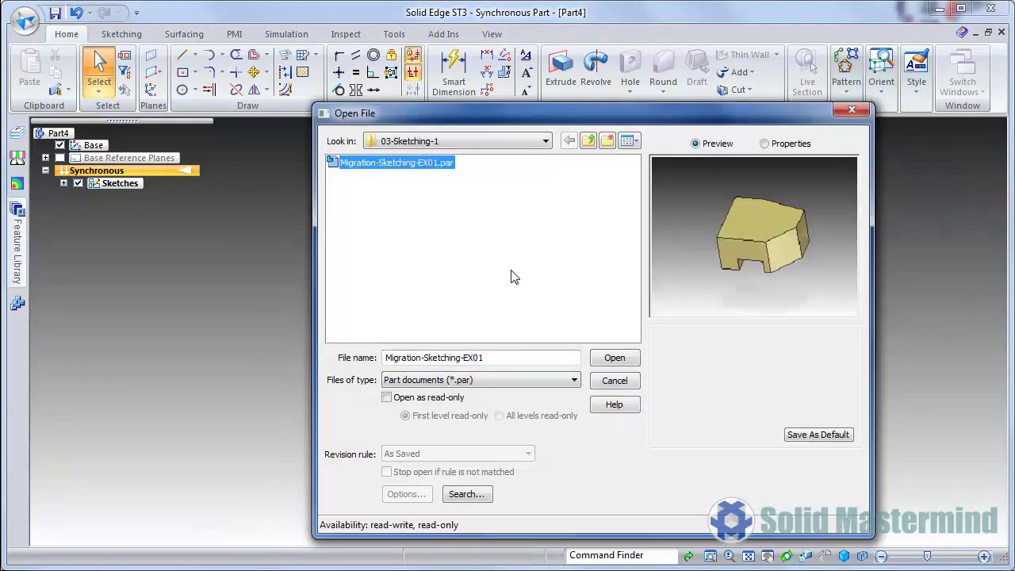
click(611, 357)
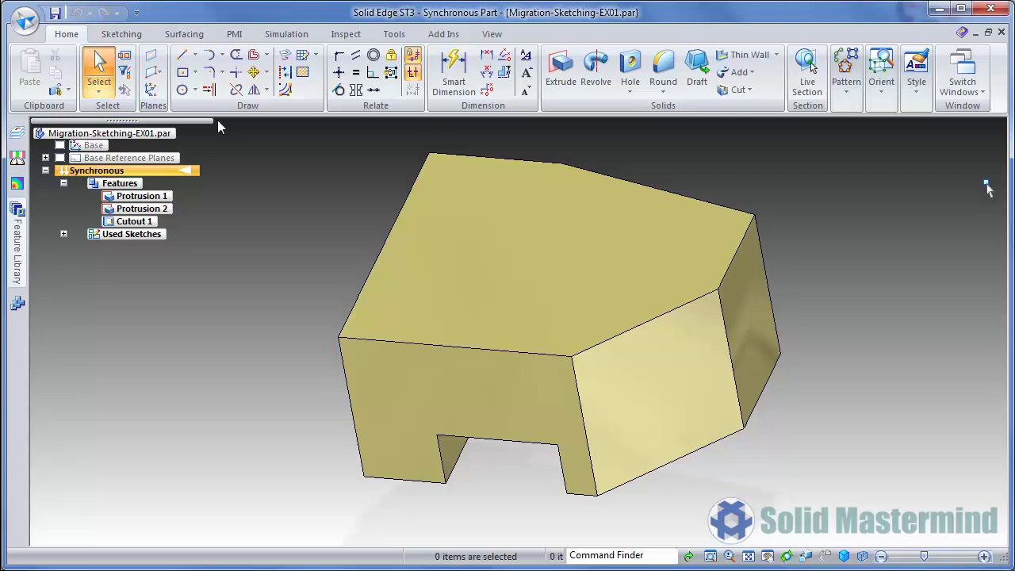
Step: Draw a center rectangle on the block's front face above the notch
click(182, 72)
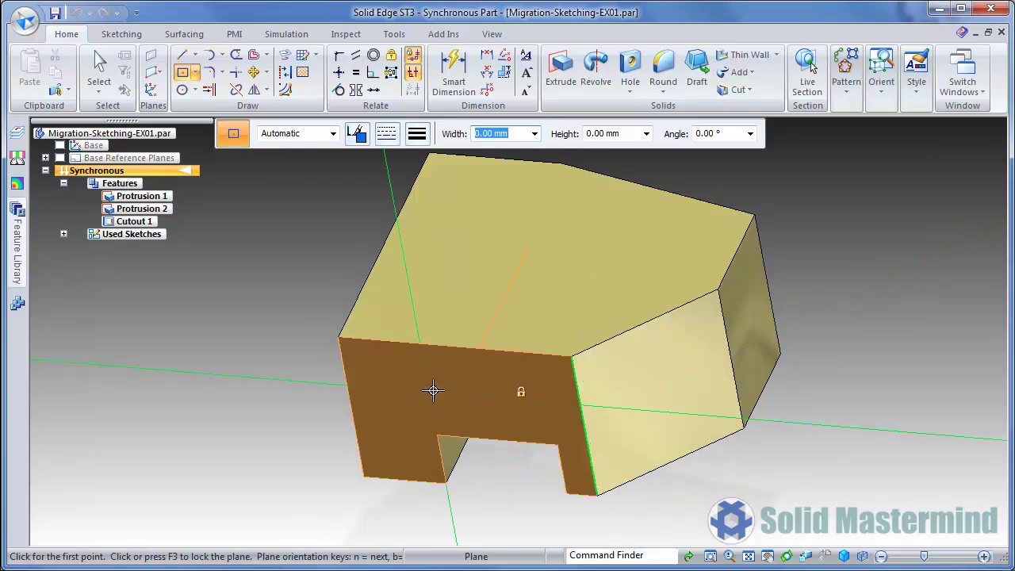
click(433, 391)
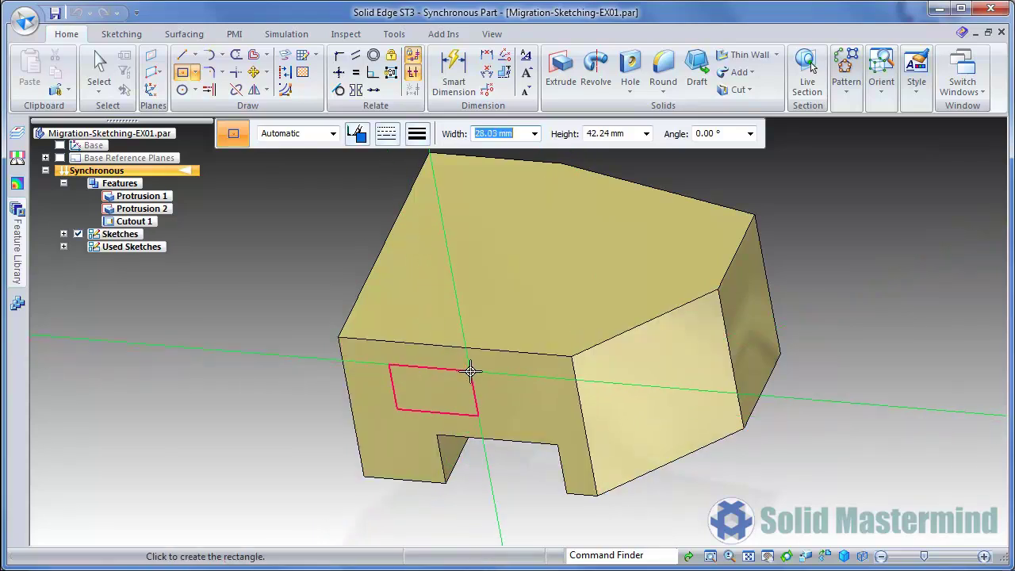
click(471, 371)
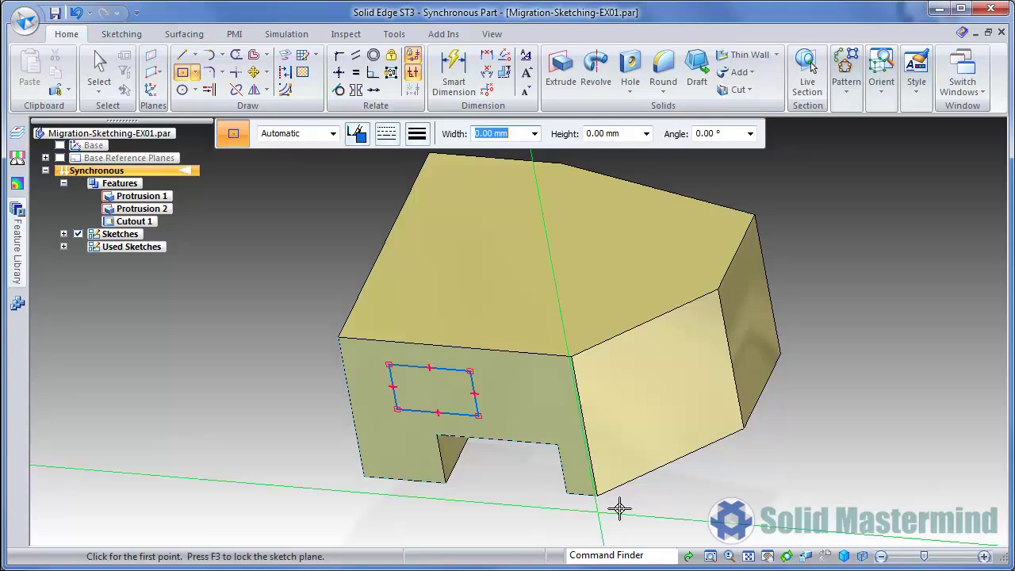
Step: Place a center rectangle on the block's angled right face
click(658, 389)
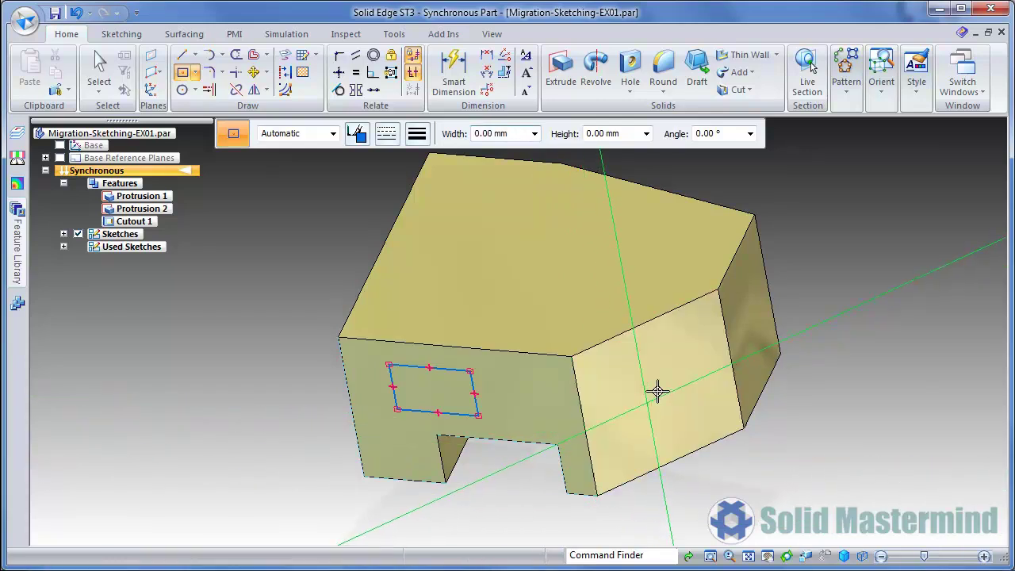
click(674, 367)
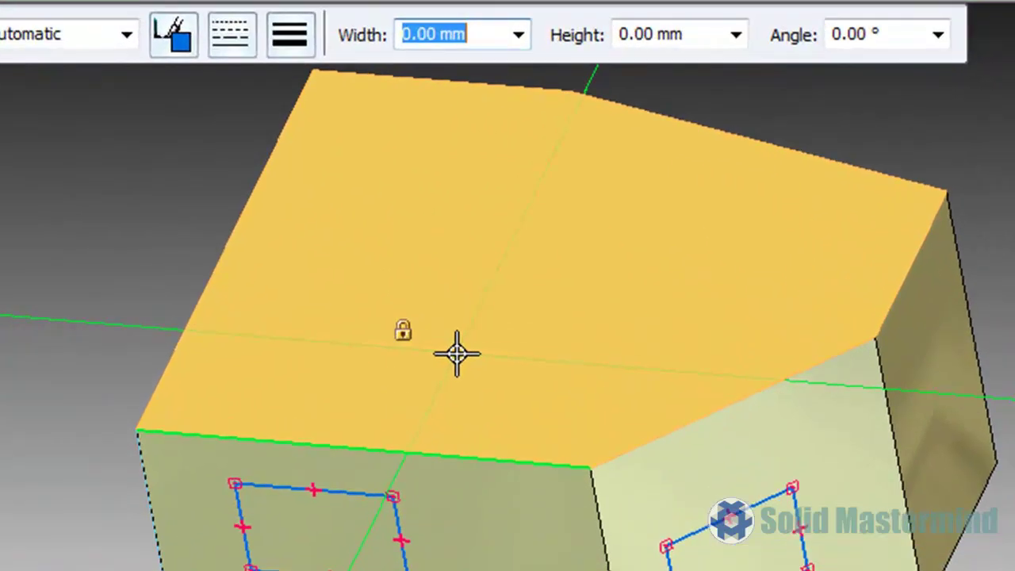
Step: Release the right-face plane lock and draw a center rectangle on the top face
click(404, 333)
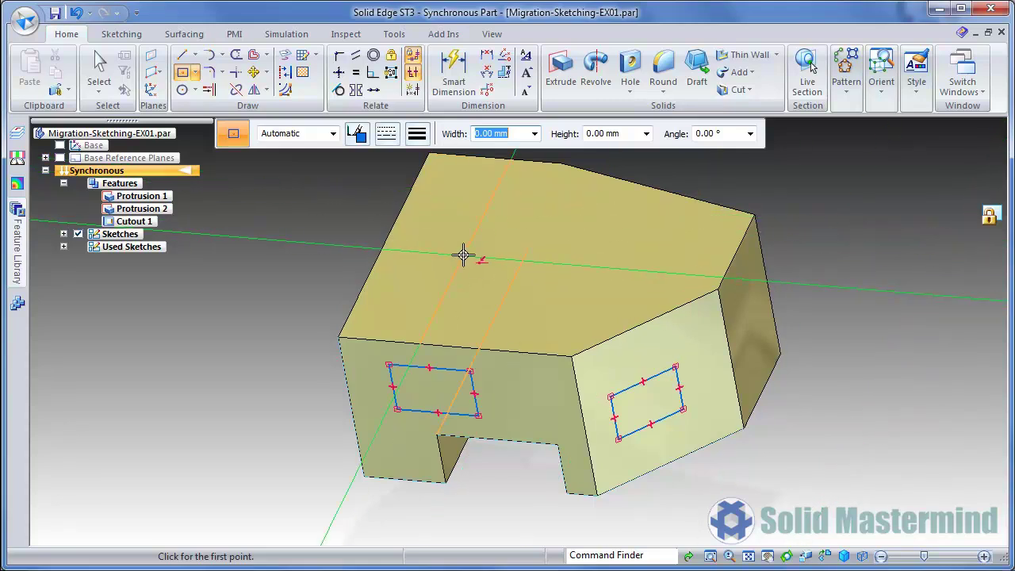
click(464, 251)
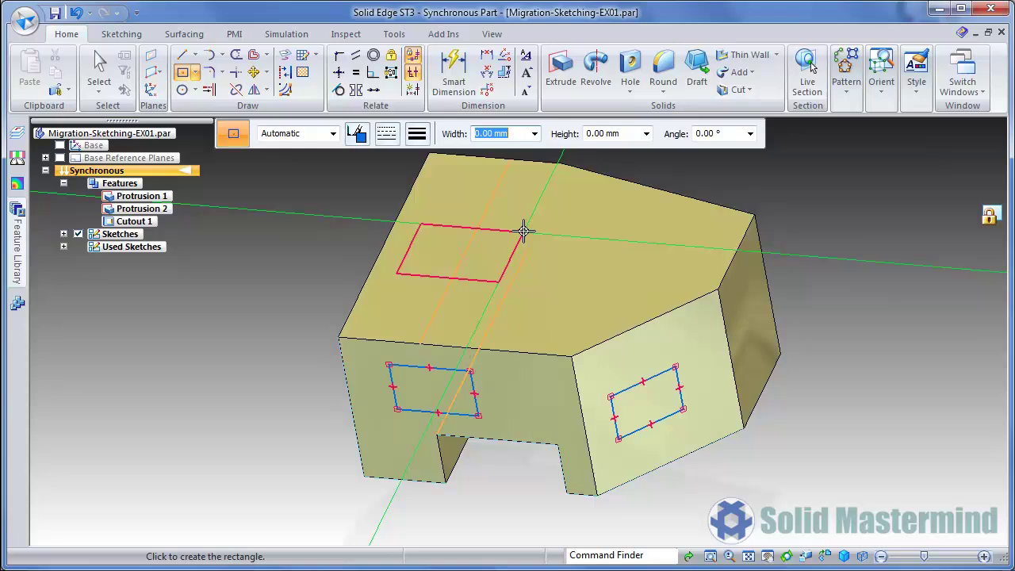
click(523, 229)
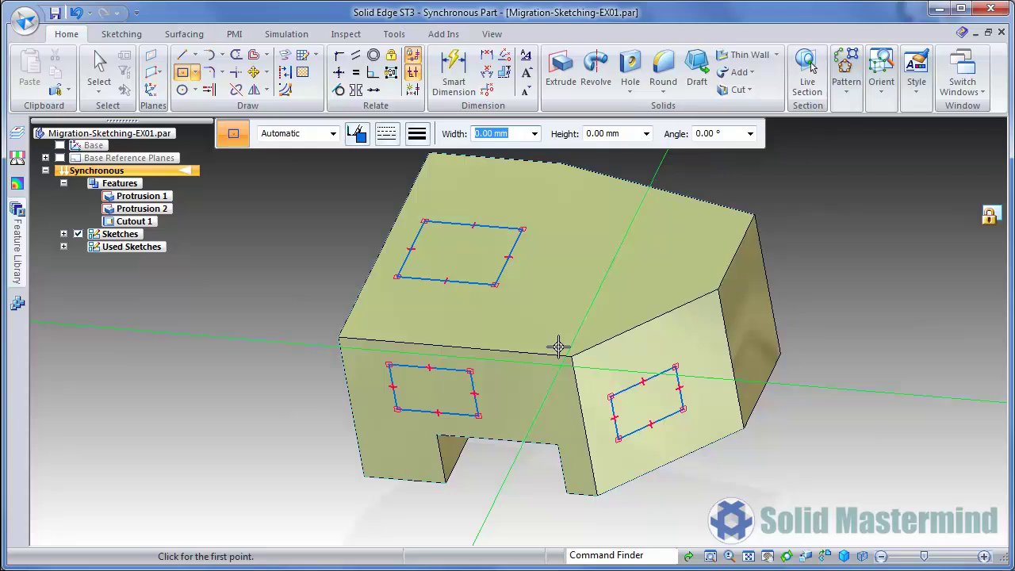
Step: Sketch a small closed outline of straight lines near the top face's back edge
click(182, 54)
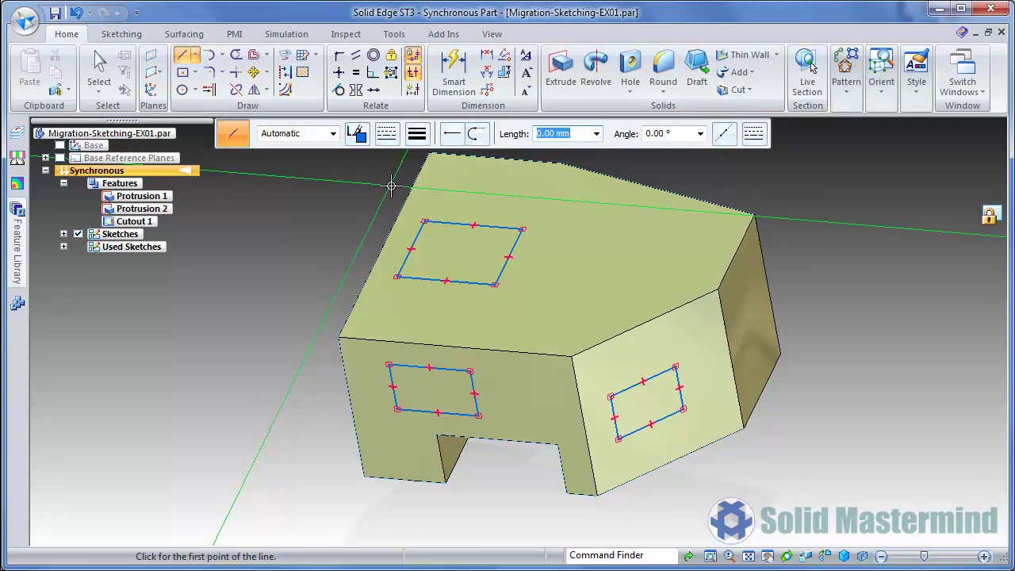
click(392, 184)
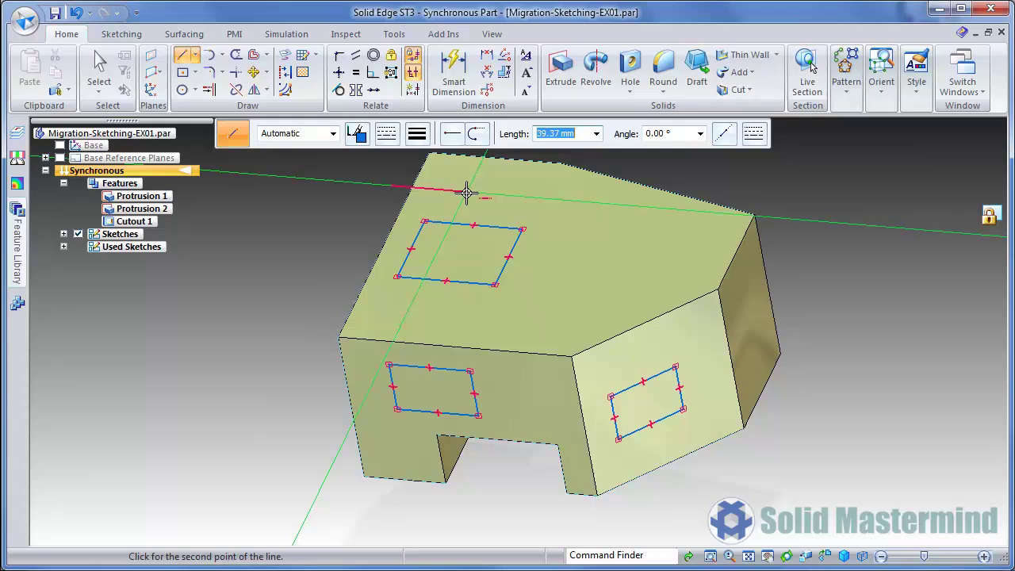
click(468, 192)
click(475, 168)
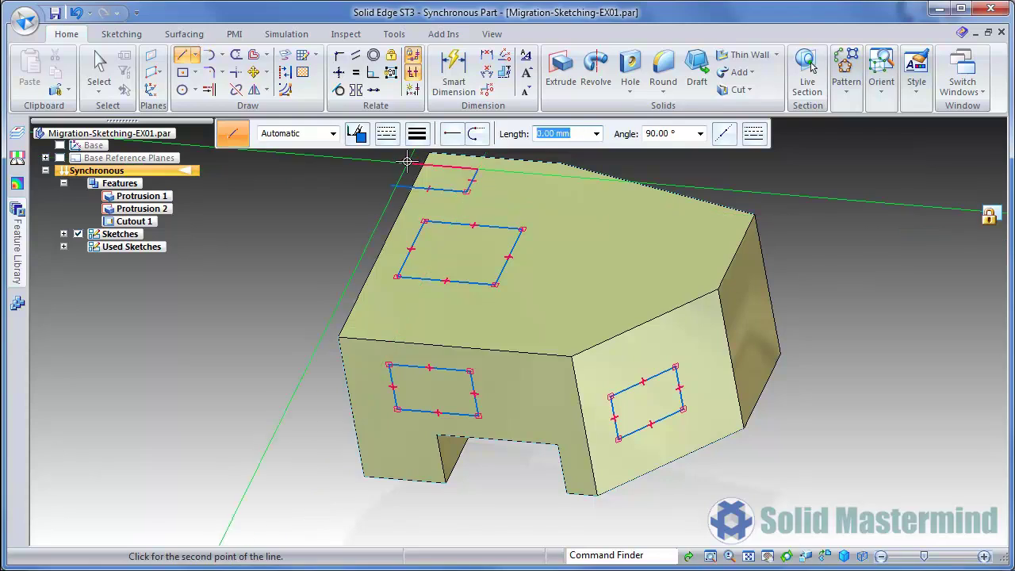
click(406, 162)
right_click(333, 194)
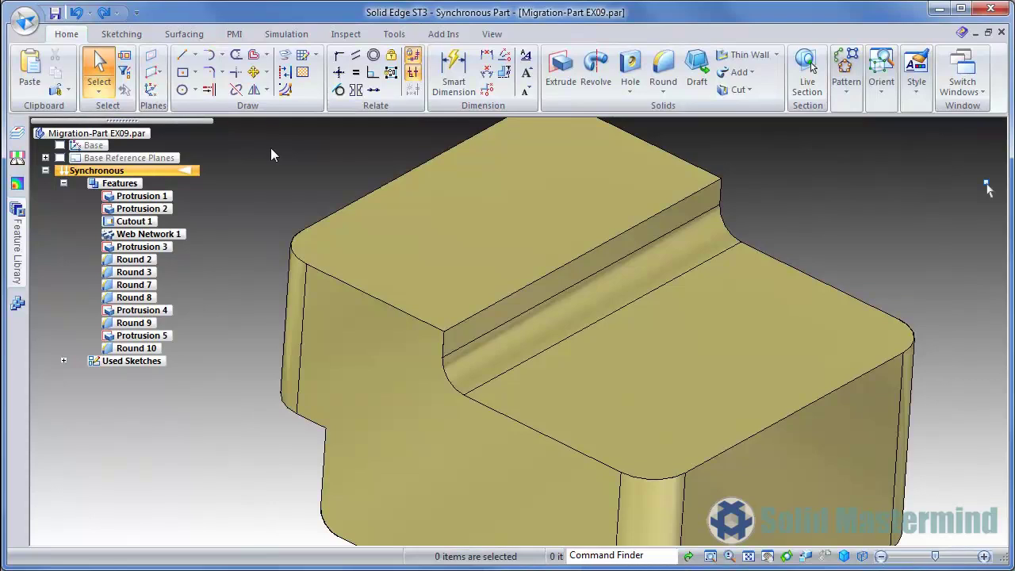
Step: Add a 5 mm round along the lower step's edge chain, creating Round 11
click(663, 72)
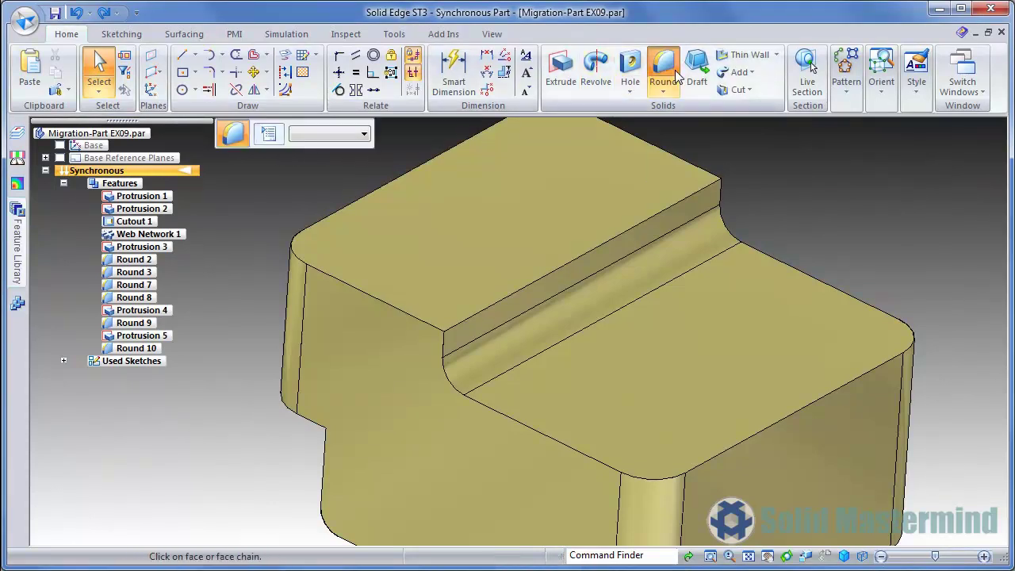
click(766, 243)
text(5)
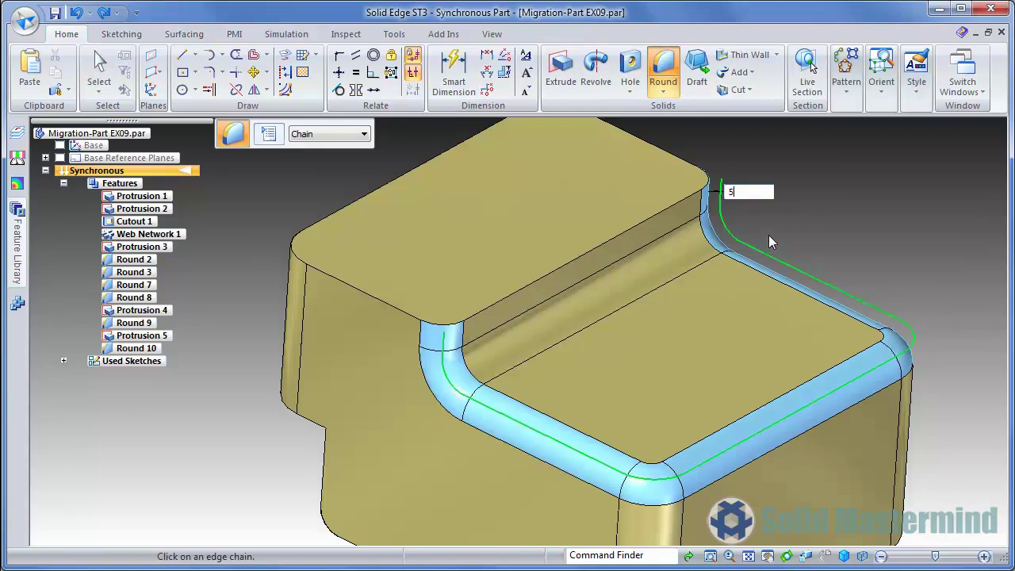
key(Return)
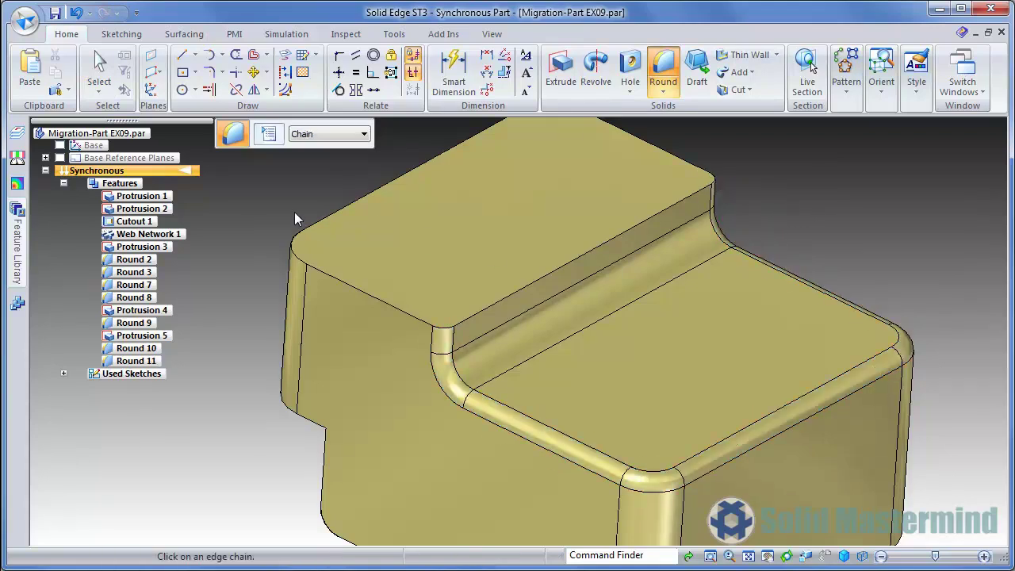
scroll(460, 399, up, 1)
scroll(460, 399, up, 2)
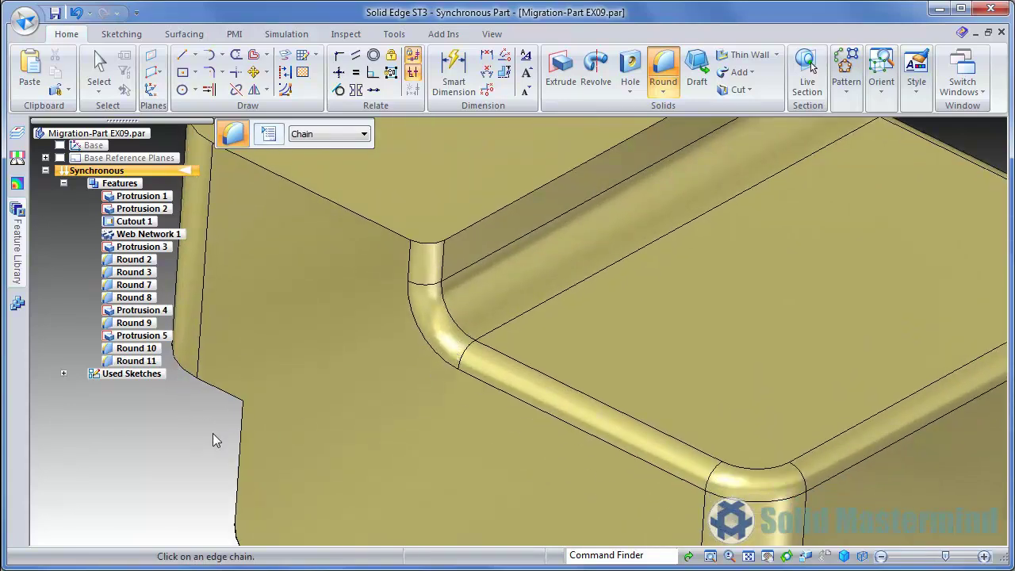
key(Escape)
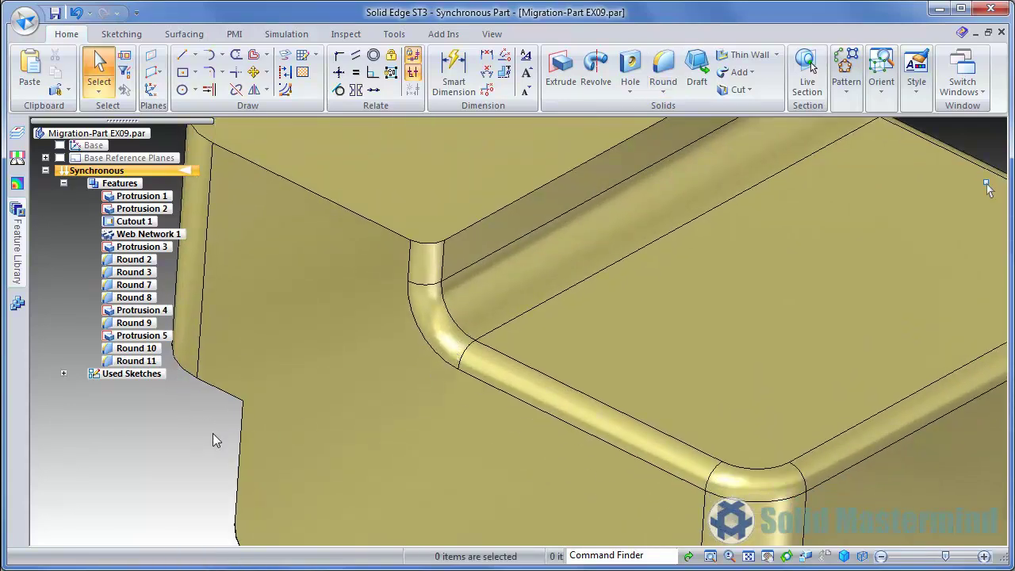
Step: Reorder the rounds meeting at the corner fillet face
click(434, 329)
right_click(434, 332)
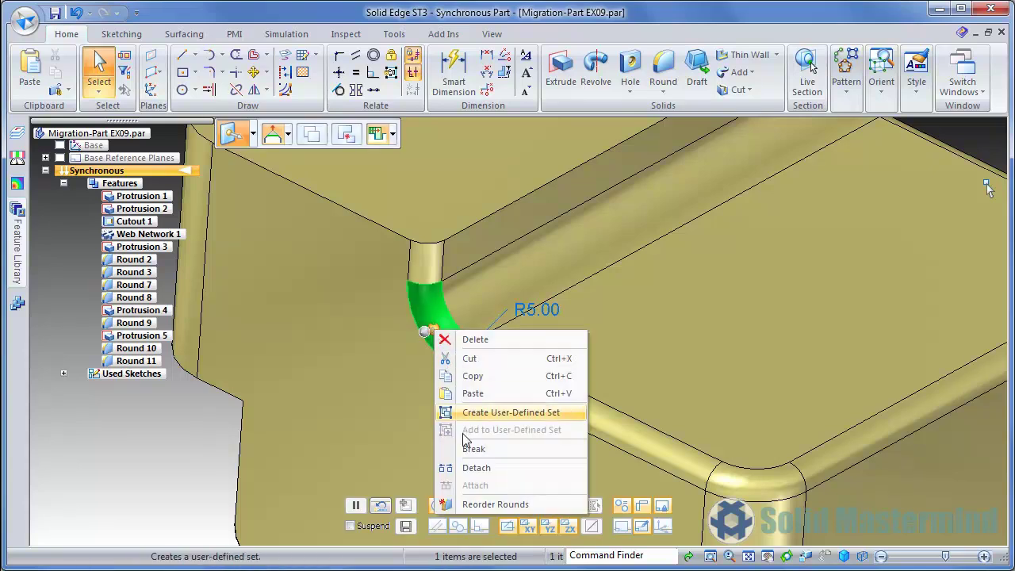
click(477, 506)
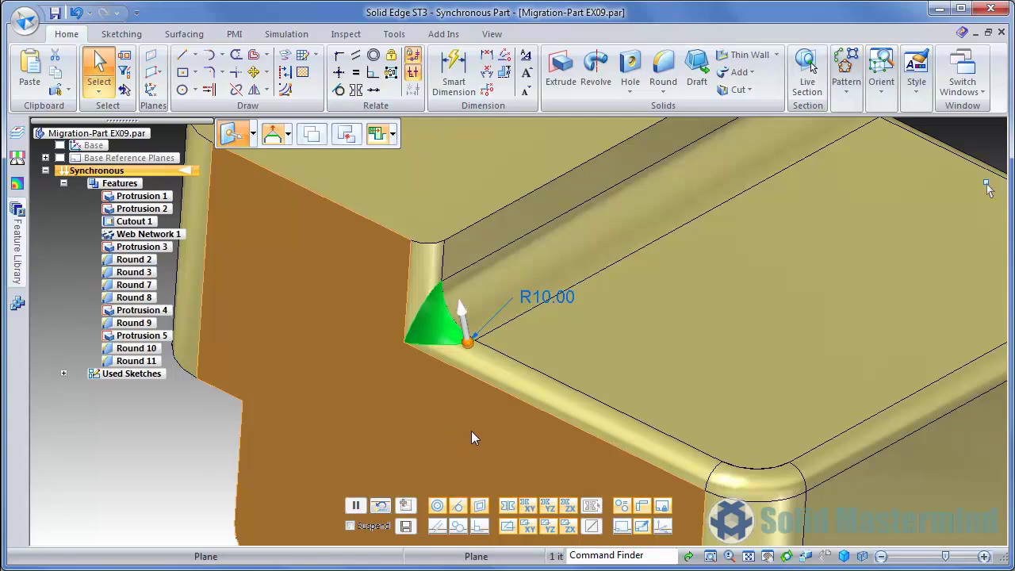
scroll(471, 438, down, 3)
scroll(755, 251, up, 2)
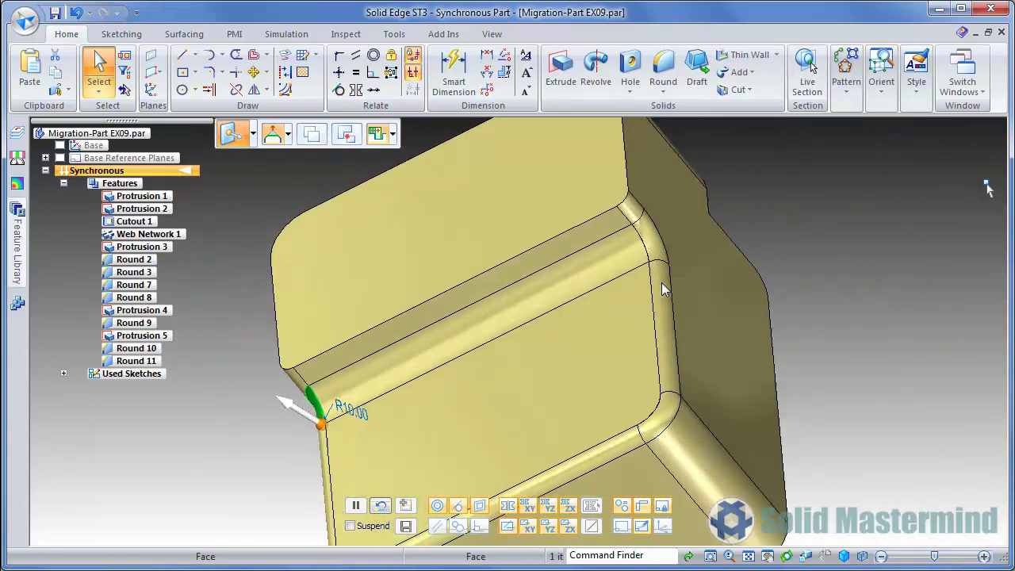
scroll(690, 254, up, 3)
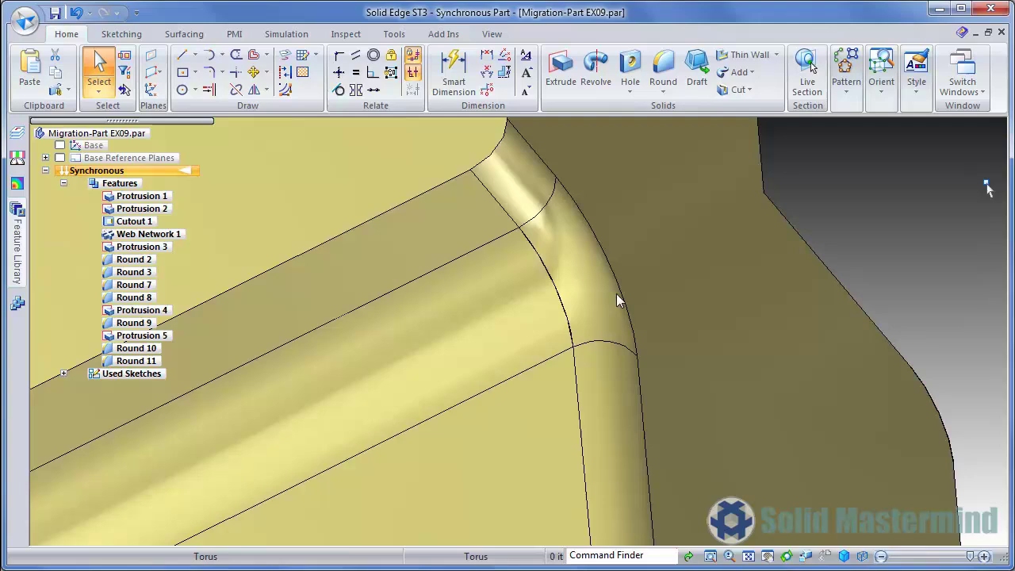
click(605, 292)
right_click(607, 294)
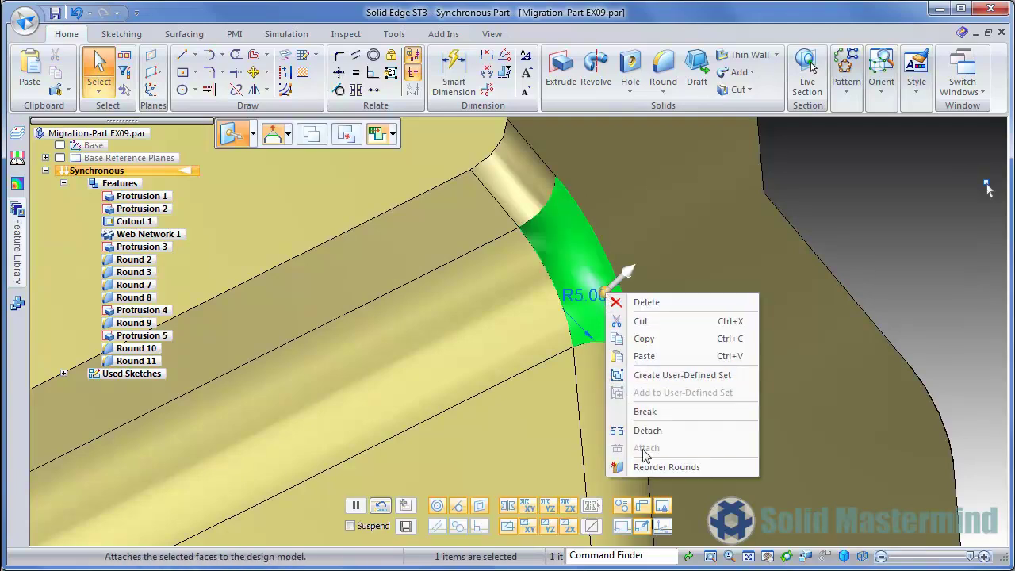
click(648, 468)
Step: Reorder the reshaped corner round again, then detach the round face
click(597, 280)
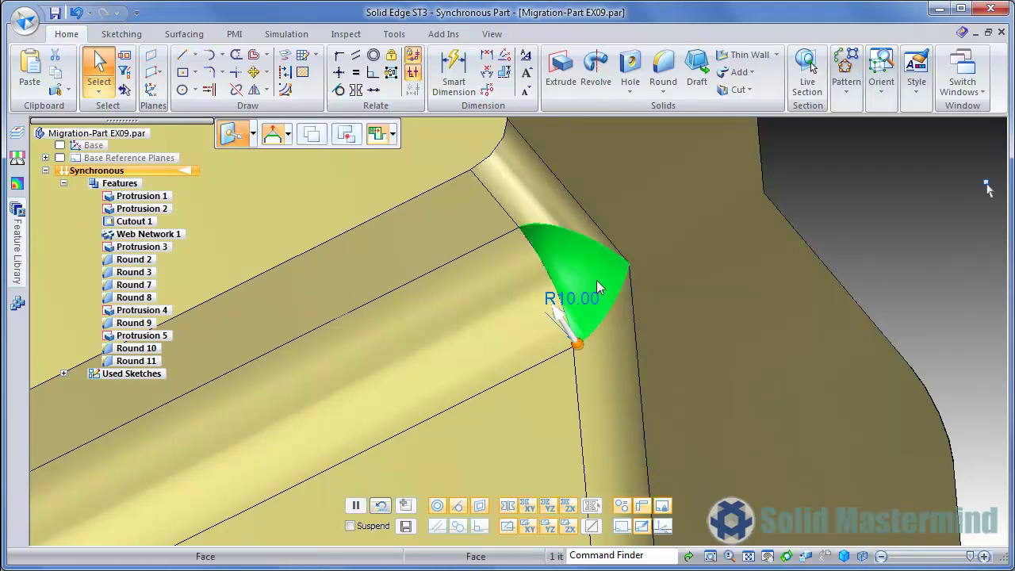
right_click(597, 272)
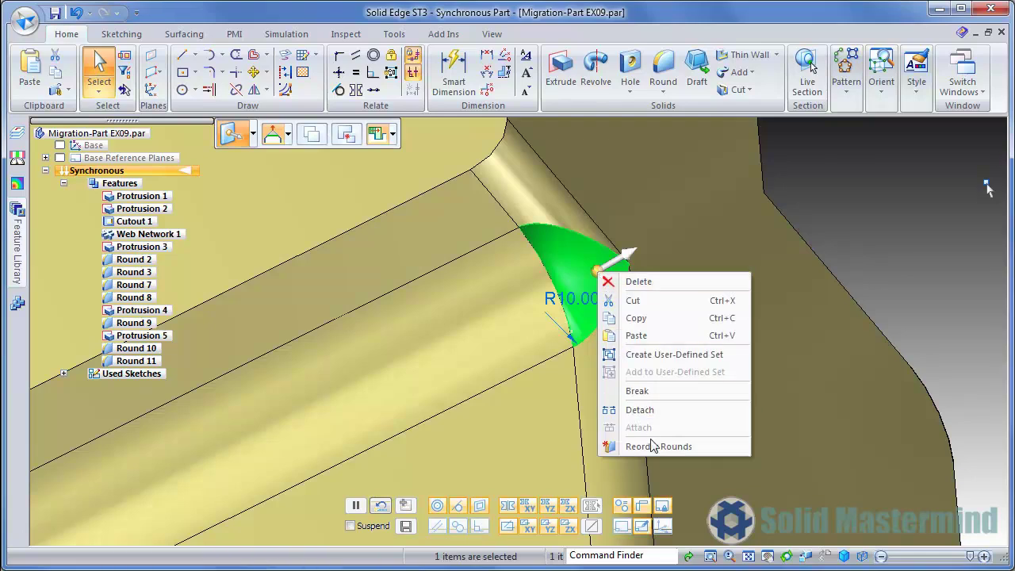
click(651, 446)
click(614, 319)
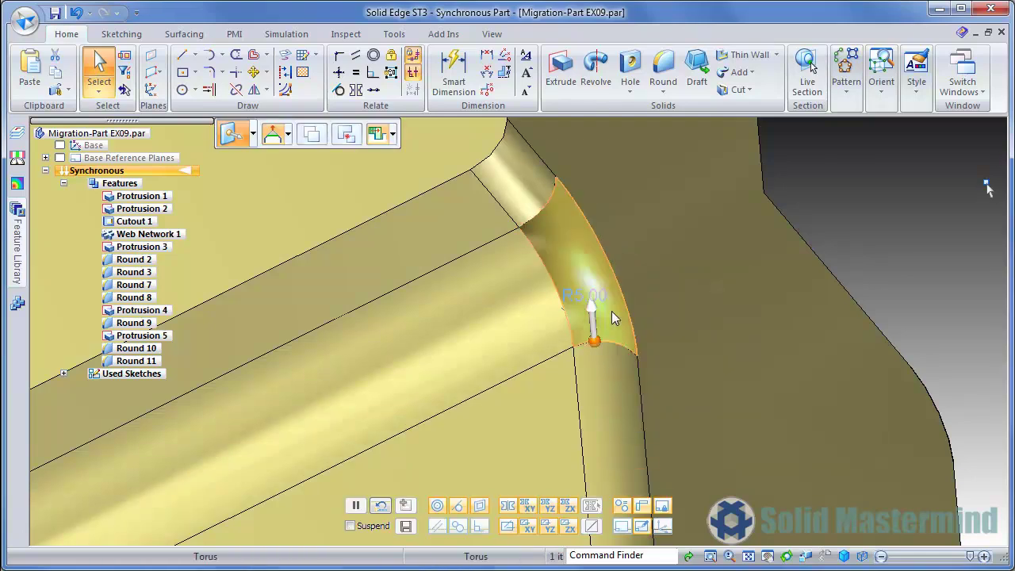
right_click(611, 311)
click(649, 452)
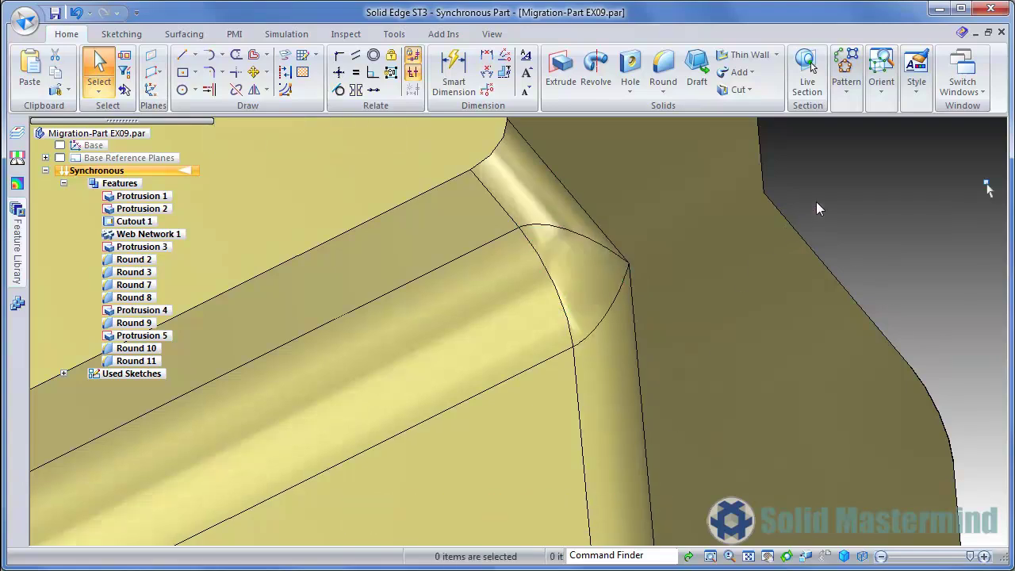
Step: Reorder the R8.00 round beside the circular grill boss and regenerate the blend
key(ctrl+shift+a)
middle_drag(405, 297, 610, 465)
scroll(603, 344, up, 3)
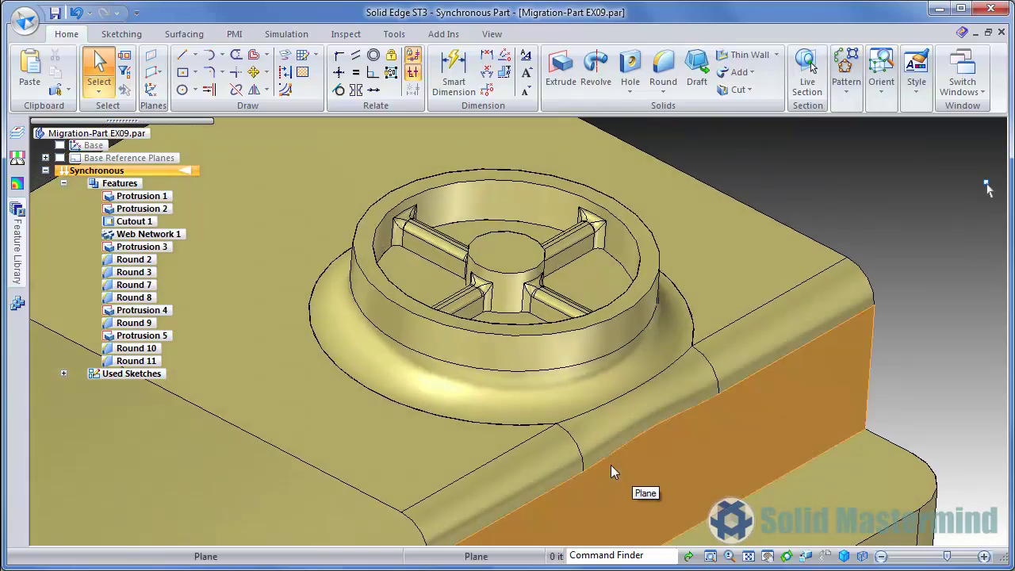
click(627, 428)
right_click(628, 427)
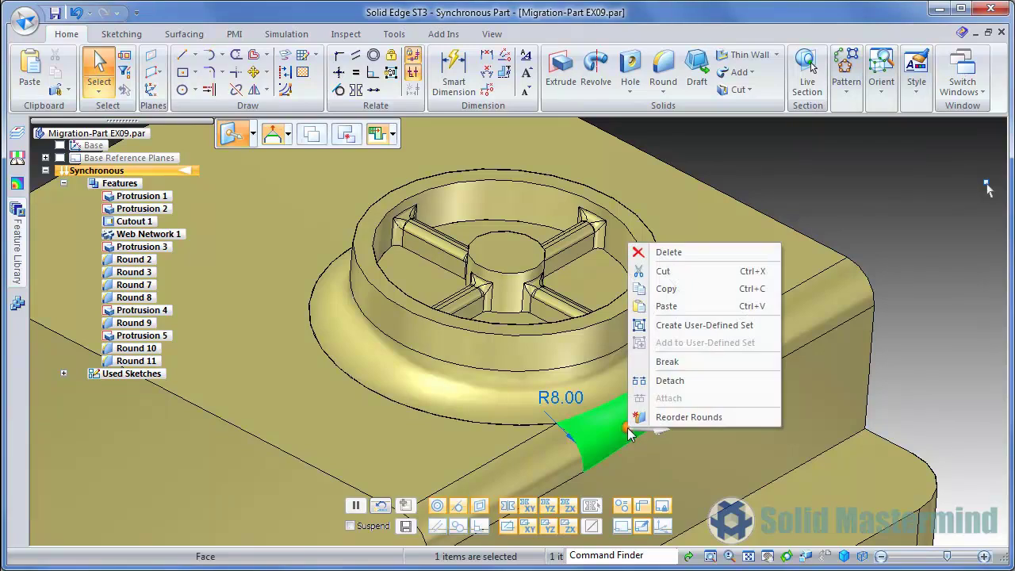
click(668, 418)
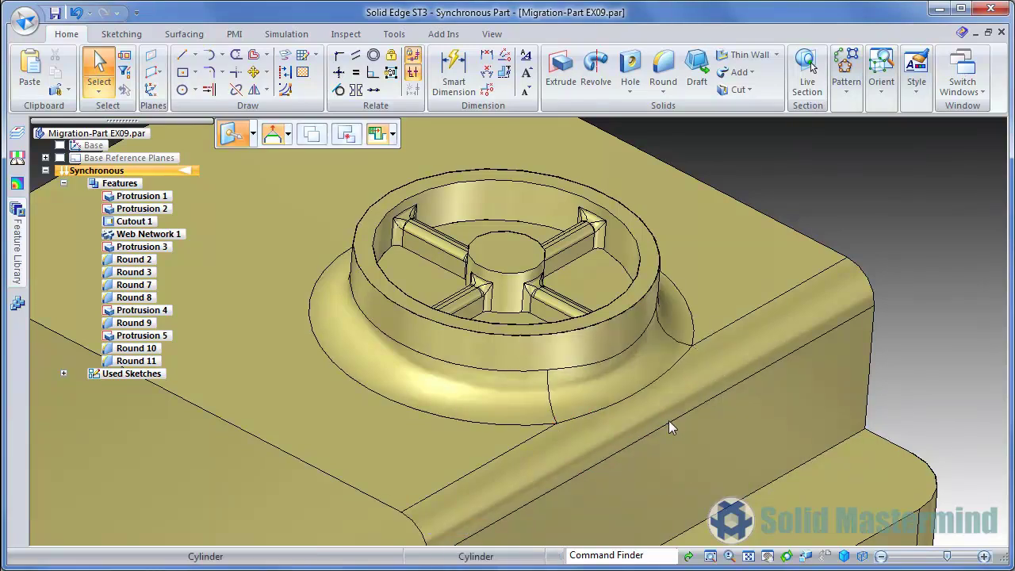
click(776, 147)
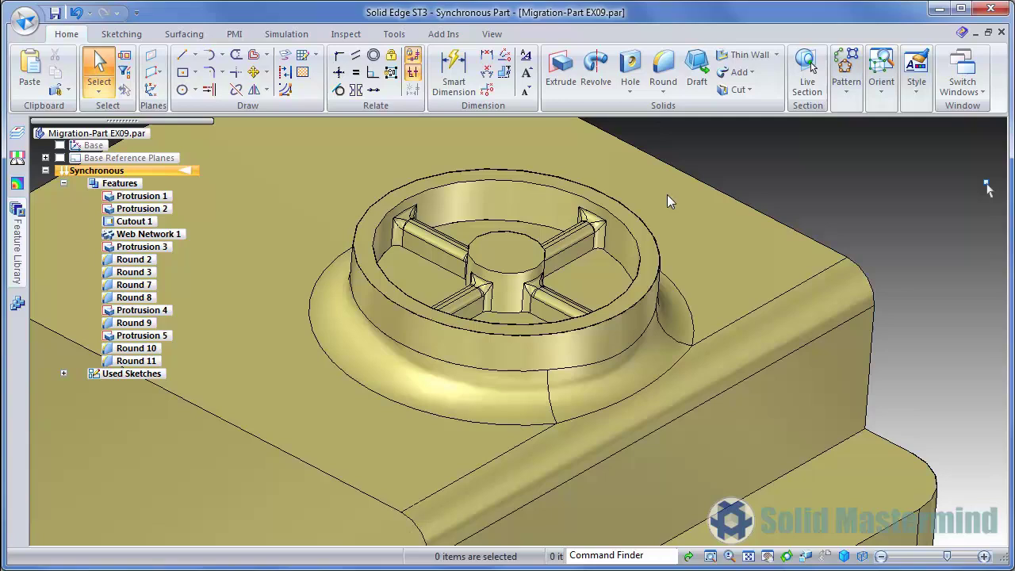
scroll(373, 199, up, 5)
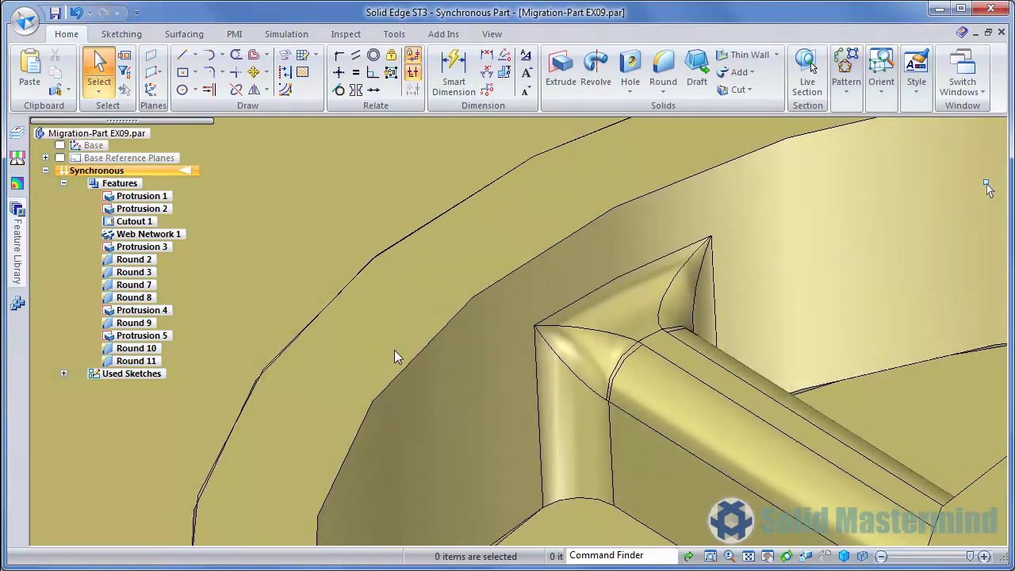
Step: Reorder the two R1.50 rounds at the first rib corner
shift+middle_drag(557, 362, 385, 373)
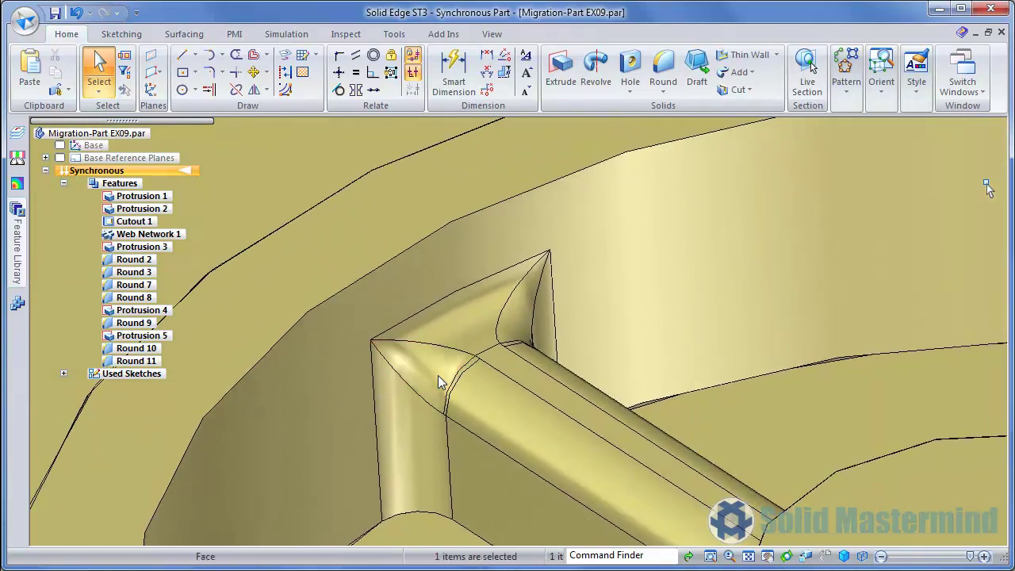
click(438, 377)
right_click(438, 377)
click(508, 540)
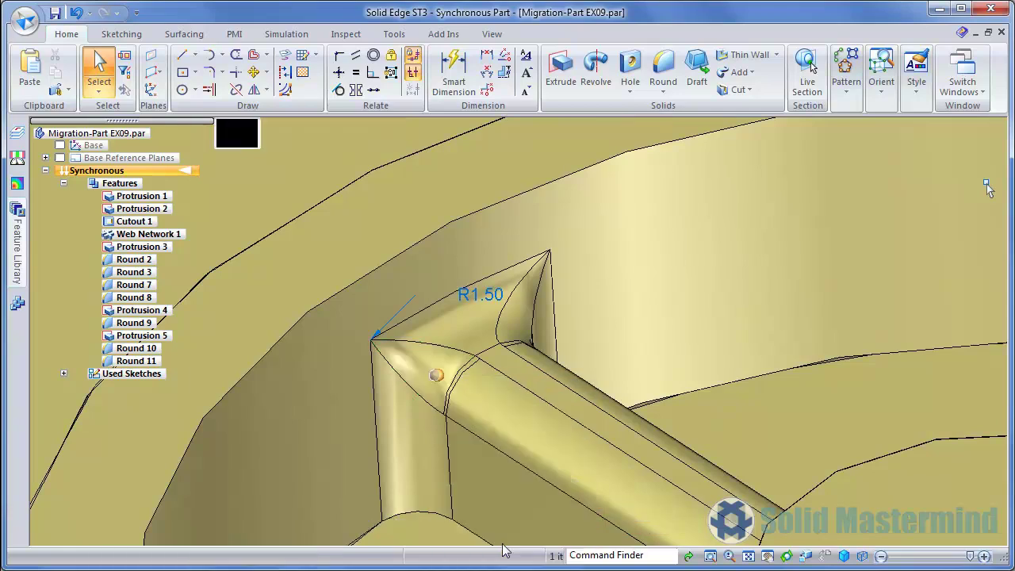
click(525, 328)
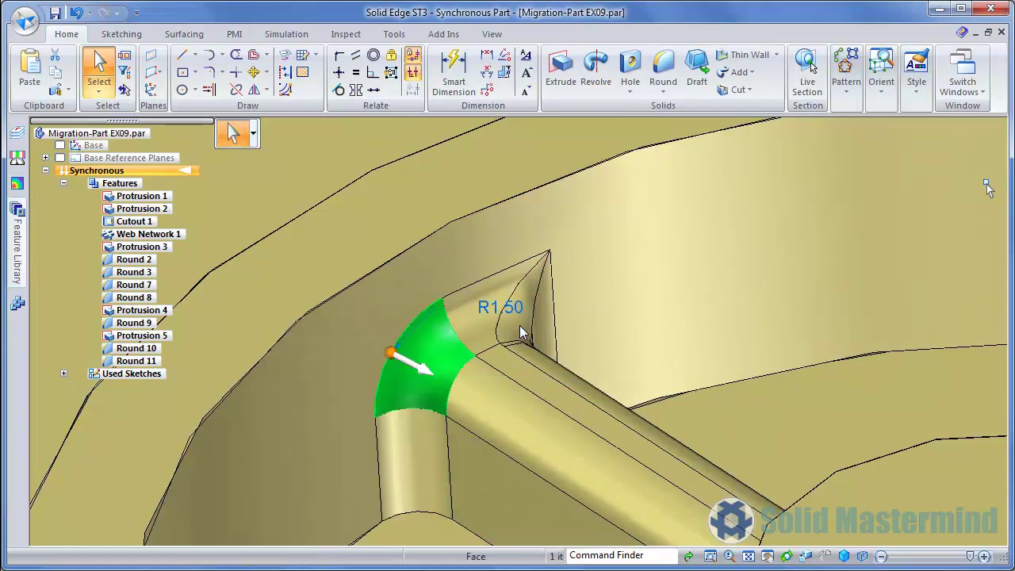
click(521, 330)
right_click(522, 330)
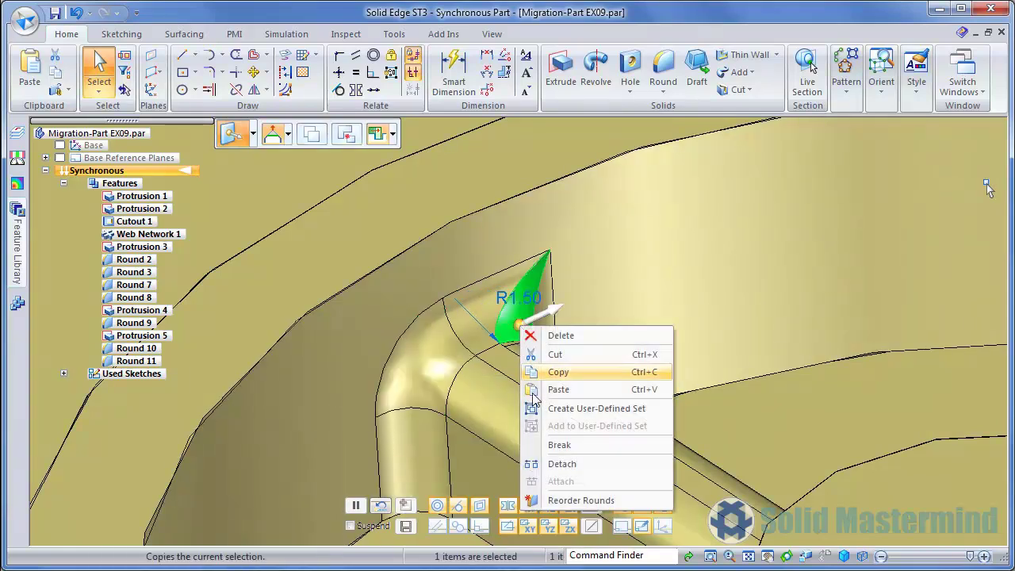
click(559, 502)
Step: Reorder the R1.50 round at another rib corner
middle_drag(733, 377, 561, 300)
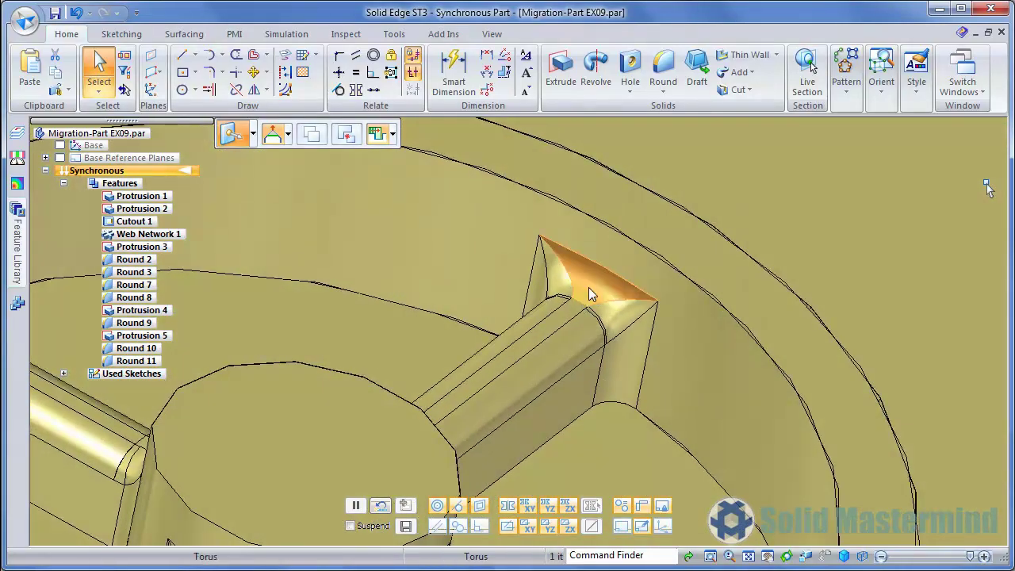
key(Escape)
right_click(588, 288)
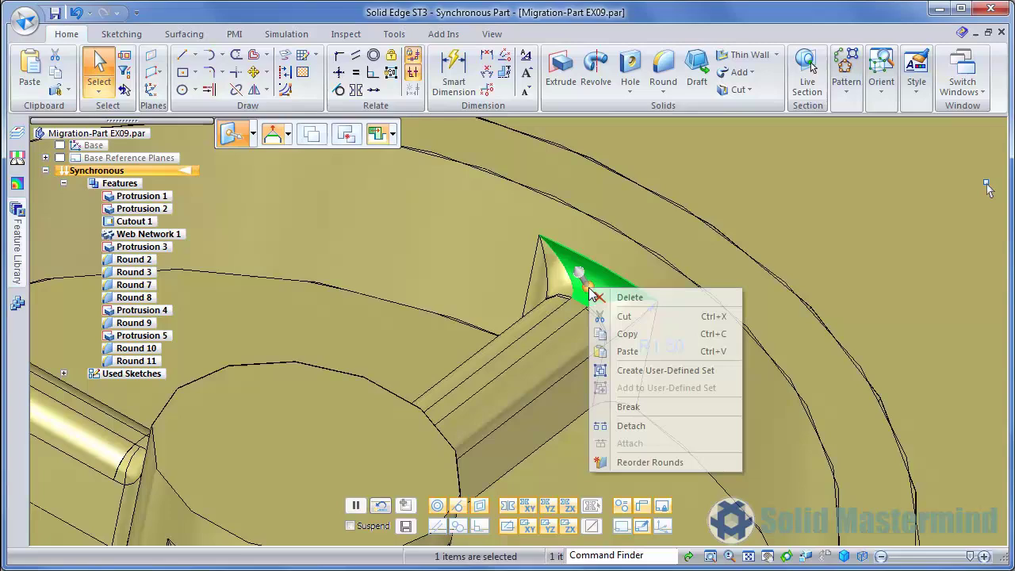
click(618, 459)
click(616, 354)
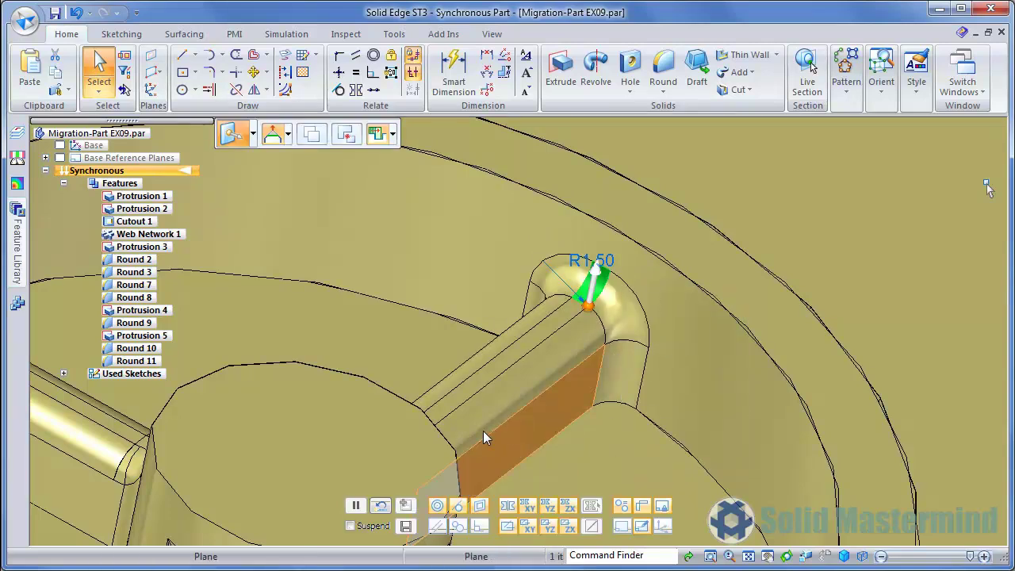
Step: Reorder the R1.50 rounds at both hub corners together
middle_drag(483, 431, 531, 285)
key(Escape)
click(563, 301)
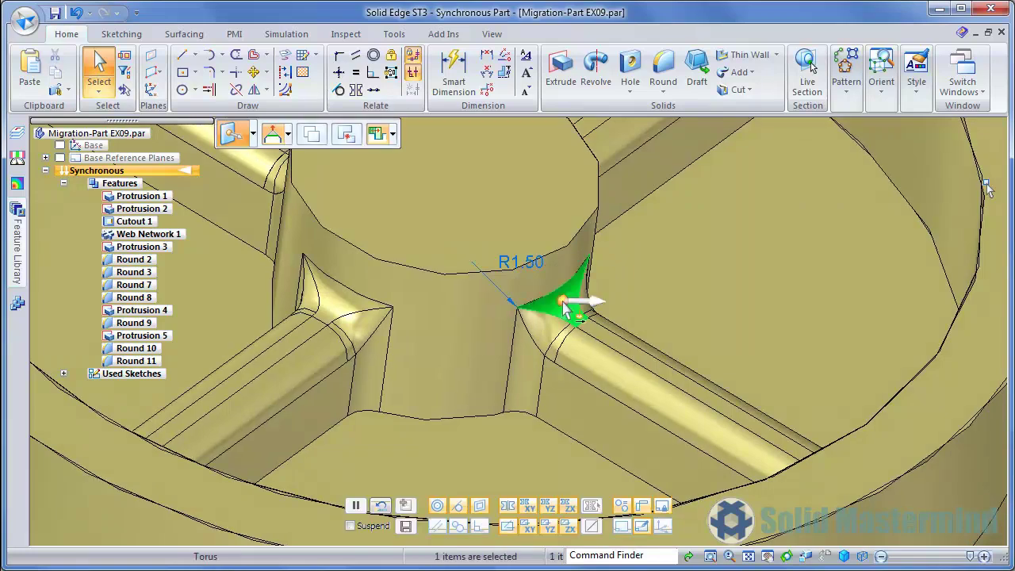
ctrl+click(351, 308)
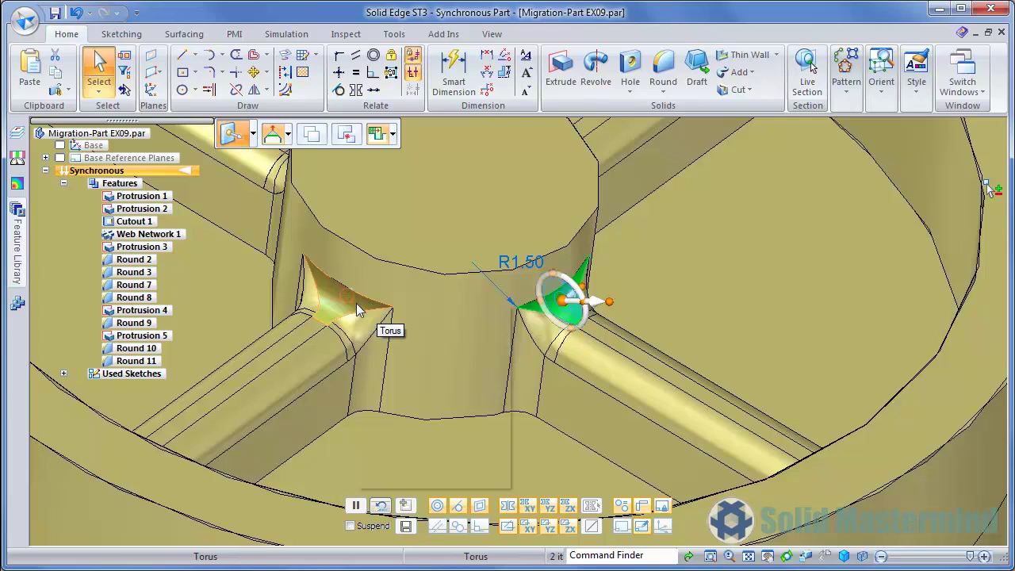
right_click(361, 313)
click(429, 478)
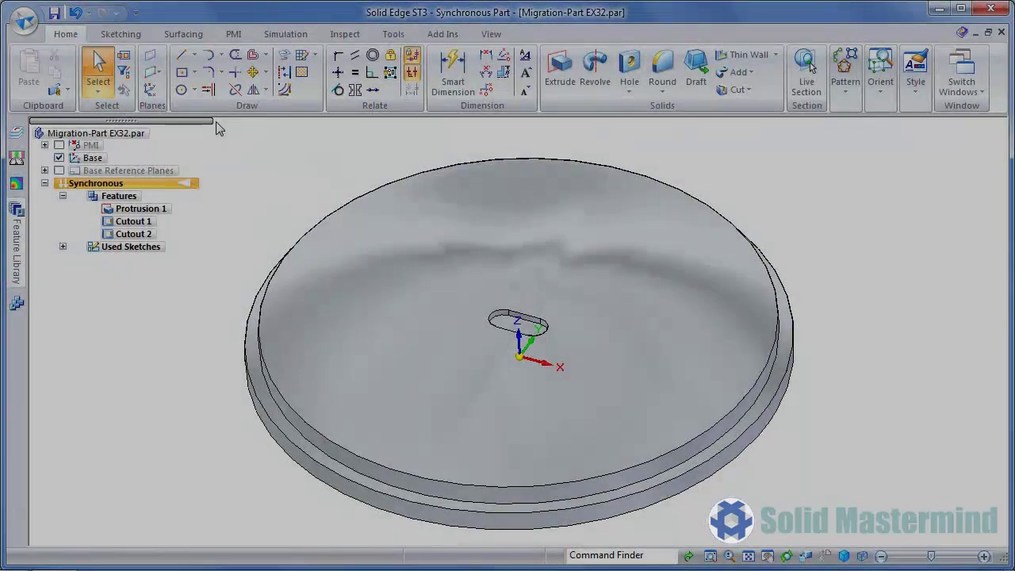
Step: Start a Fill Pattern of Cutout 2 with Radial style and Instance Count mode
click(149, 237)
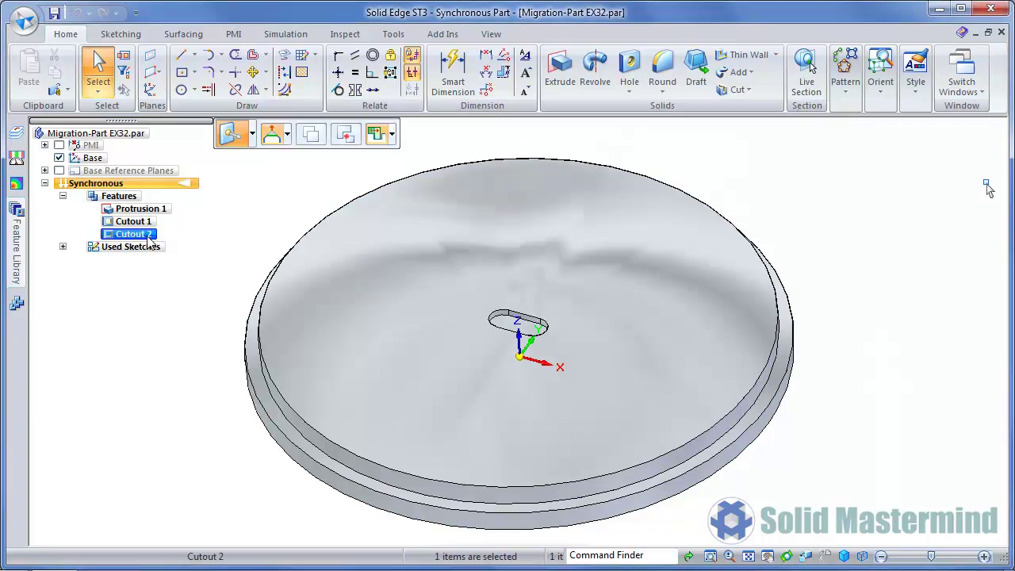
click(846, 95)
click(858, 158)
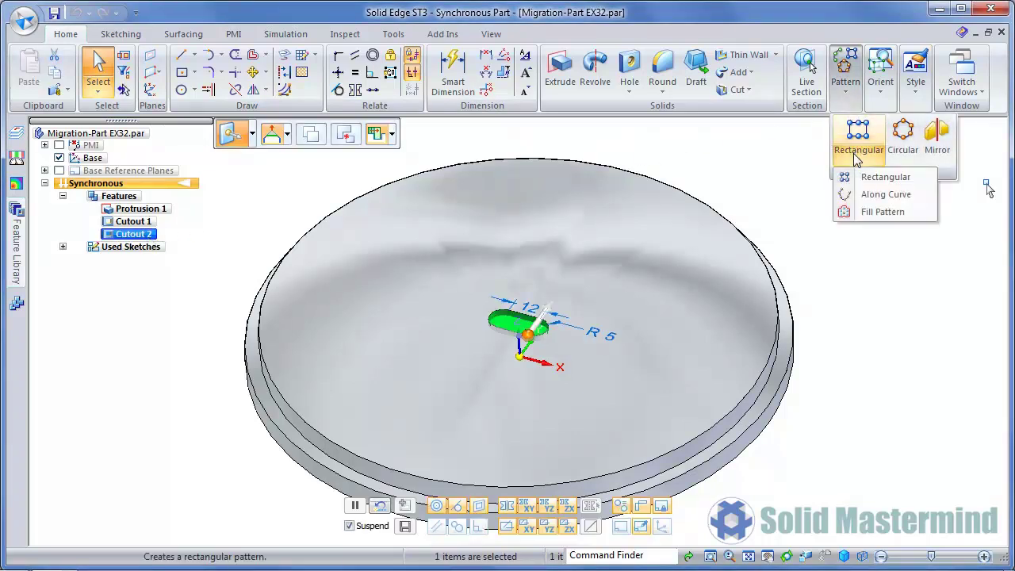
click(863, 214)
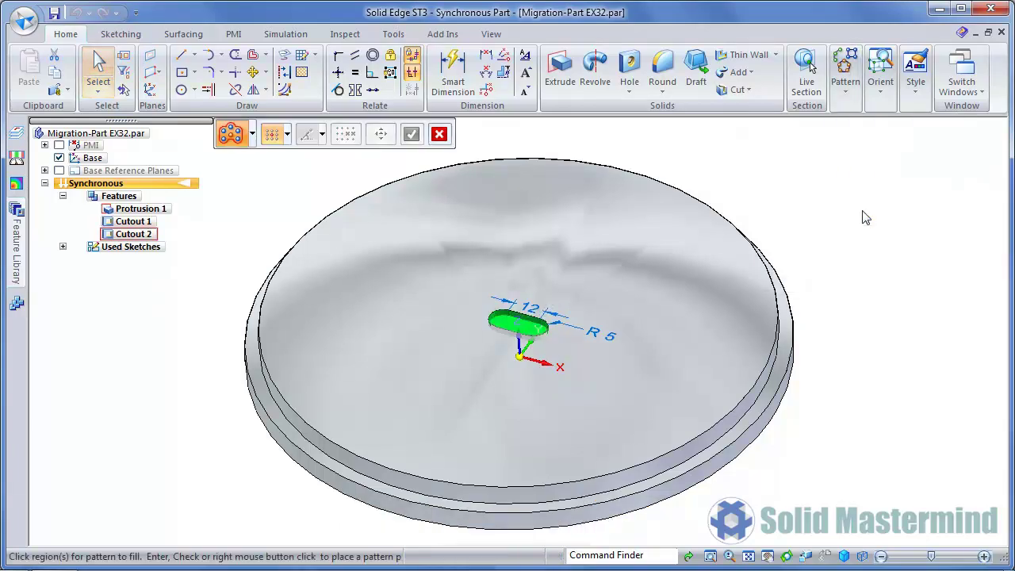
click(287, 137)
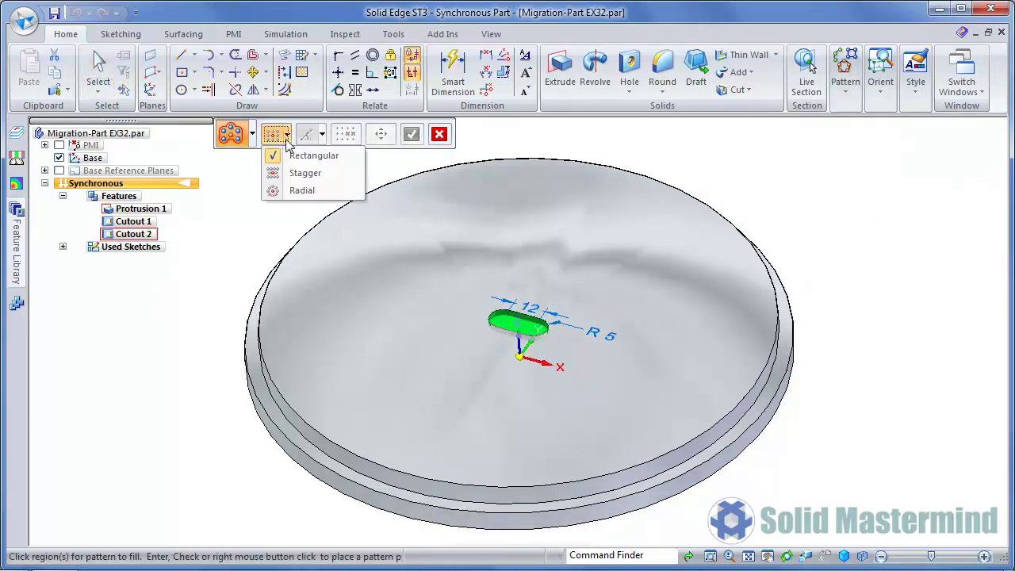
click(292, 191)
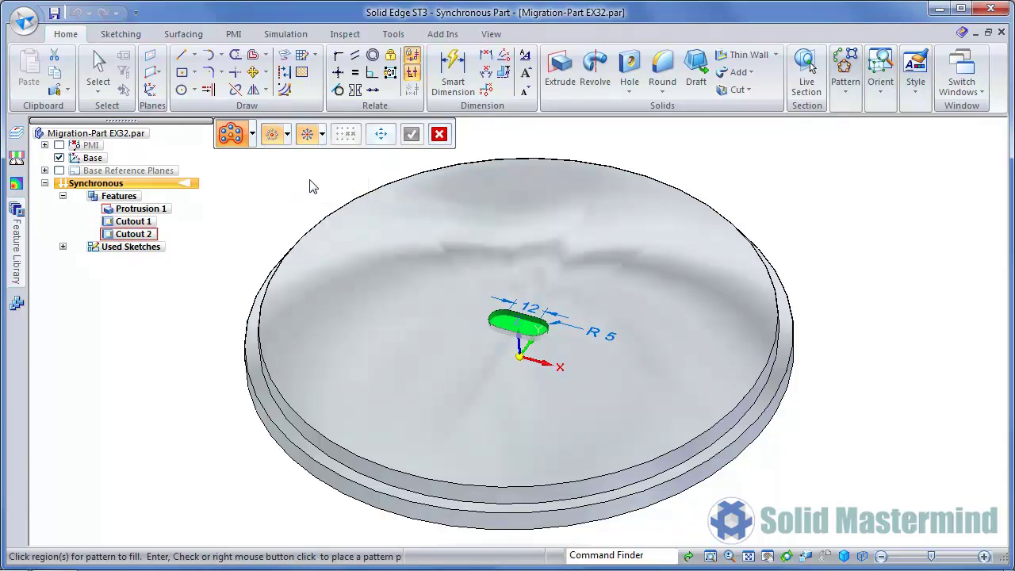
click(322, 135)
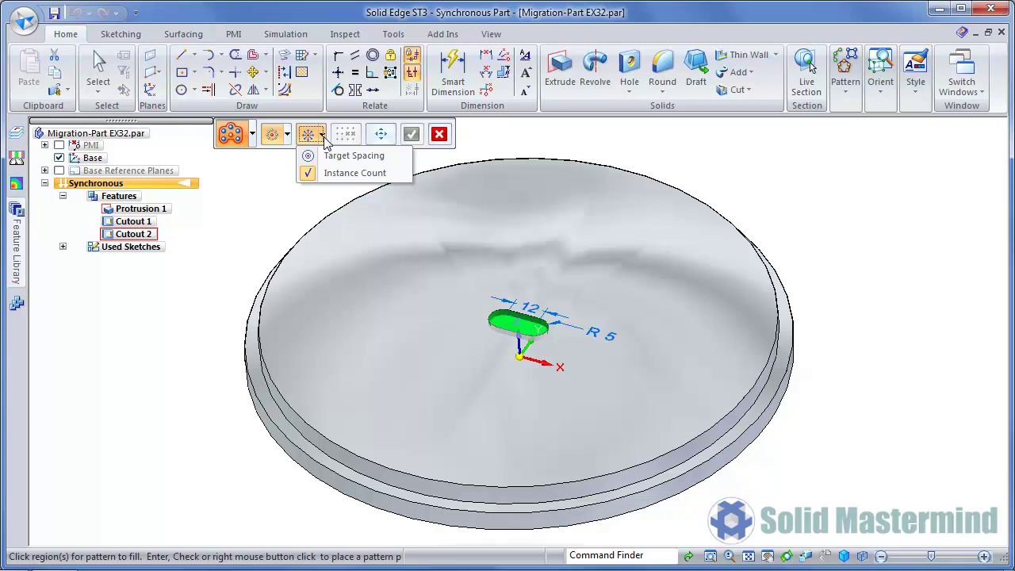
click(334, 173)
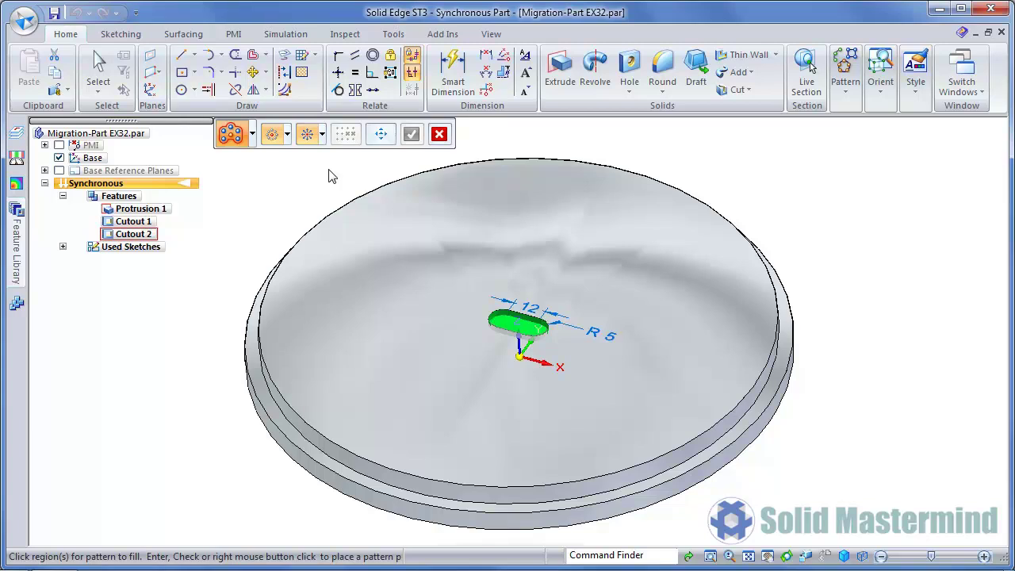
Step: Fill the disc's top face with the slot pattern: count 6, 25 mm ring spacing
click(360, 247)
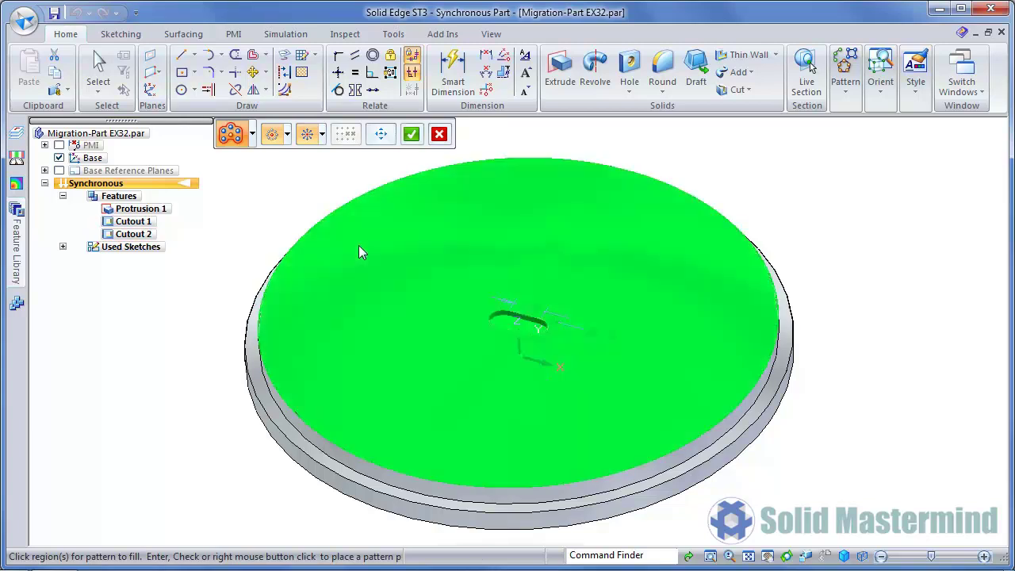
click(411, 135)
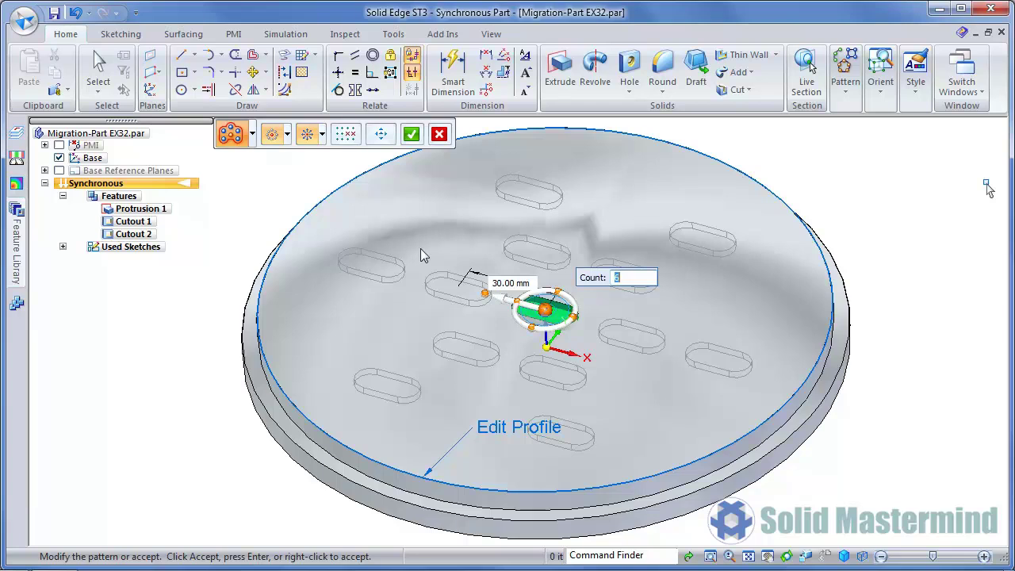
text(6)
key(Tab)
text(25)
key(Tab)
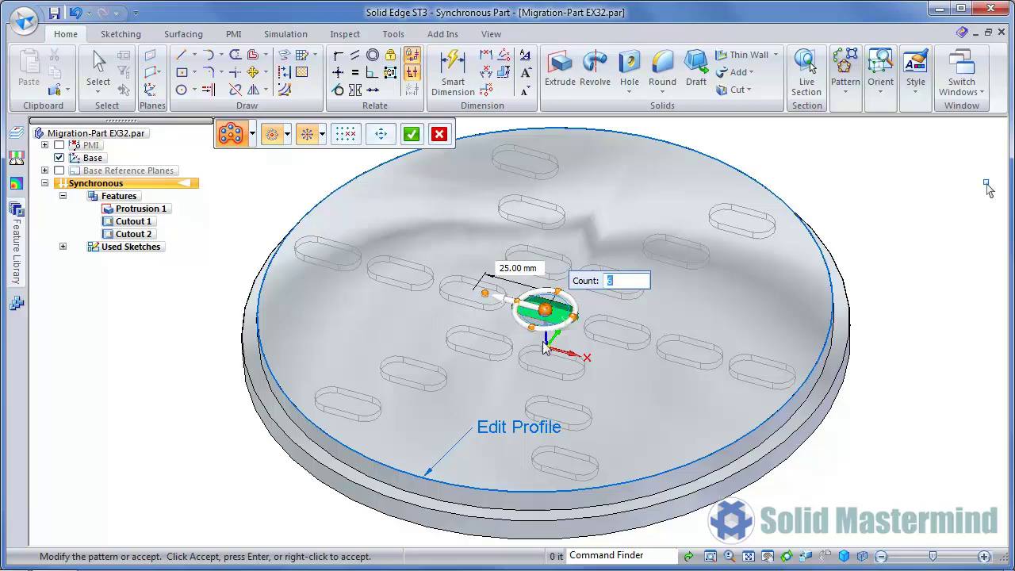
Step: Rotate the slot pattern on the disc, then reset its rotation to 0°
drag(559, 337, 583, 300)
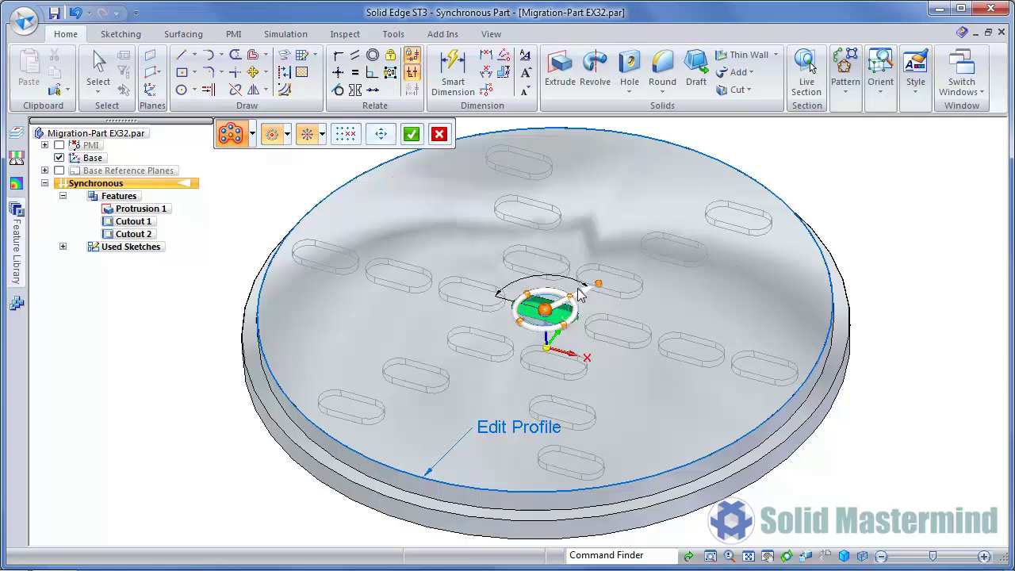
drag(578, 294, 564, 275)
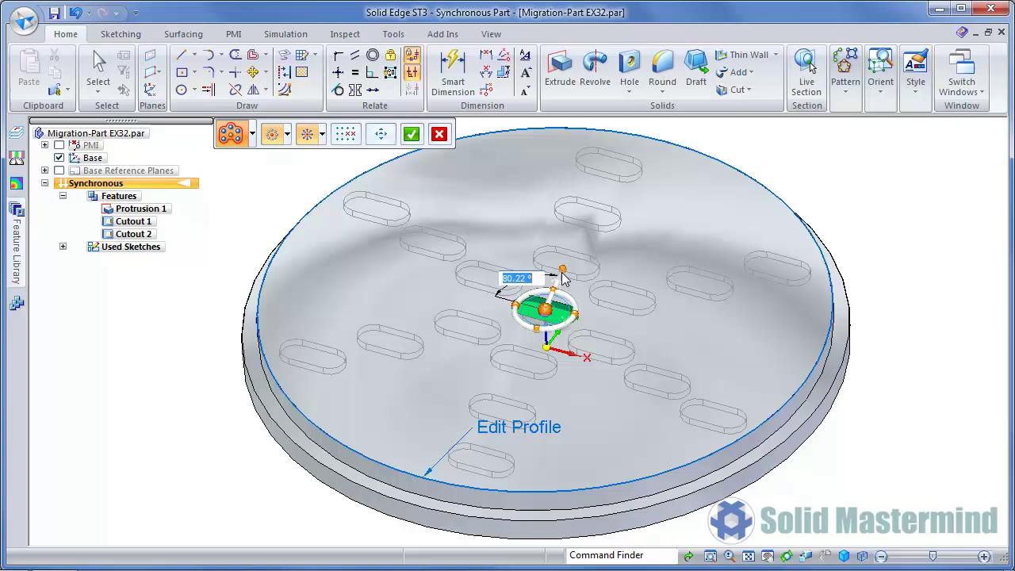
text(0)
key(Return)
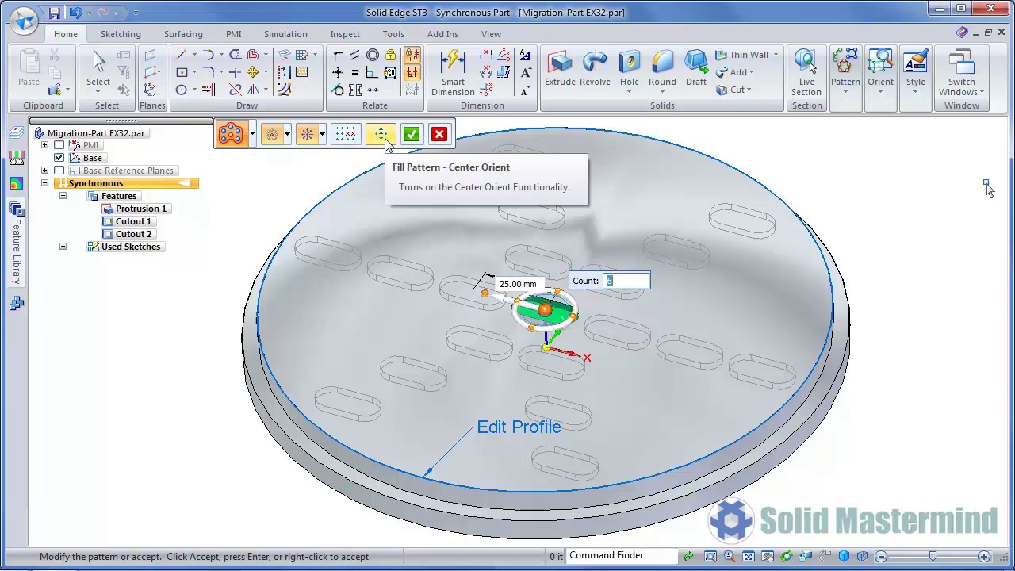
Step: Center-orient the pattern over a full circle and accept it with count 6
click(381, 135)
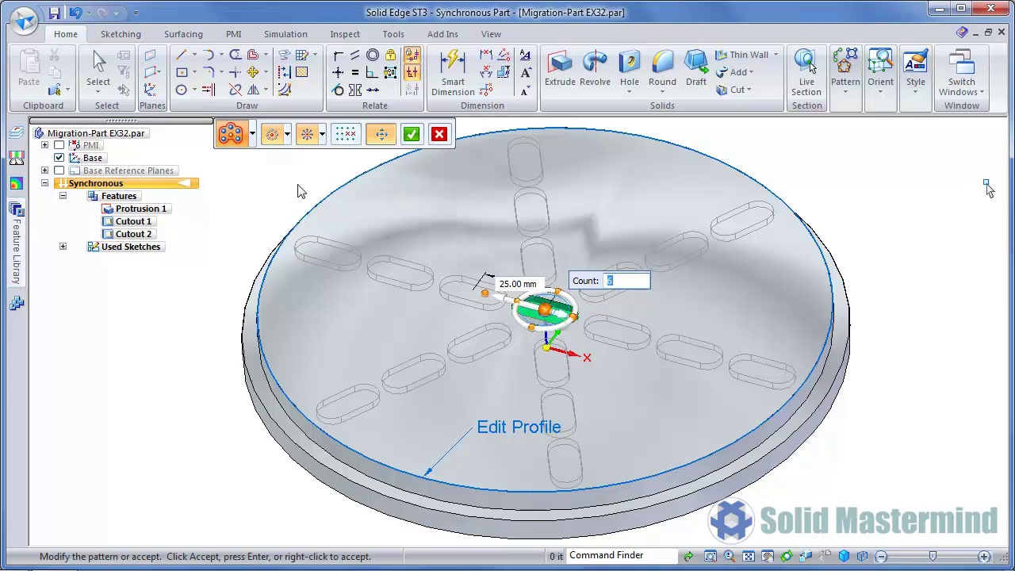
drag(547, 339, 584, 298)
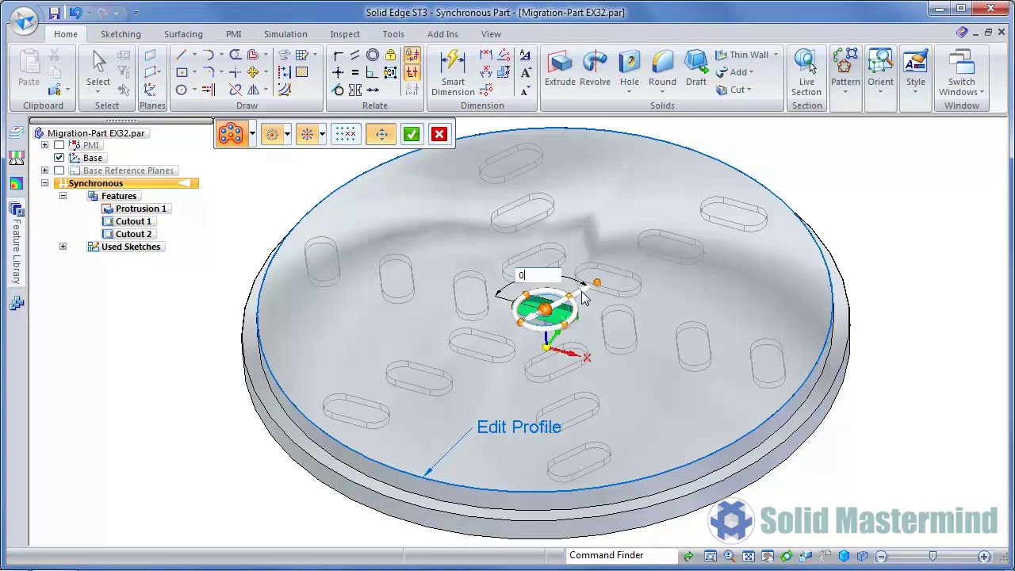
key(Return)
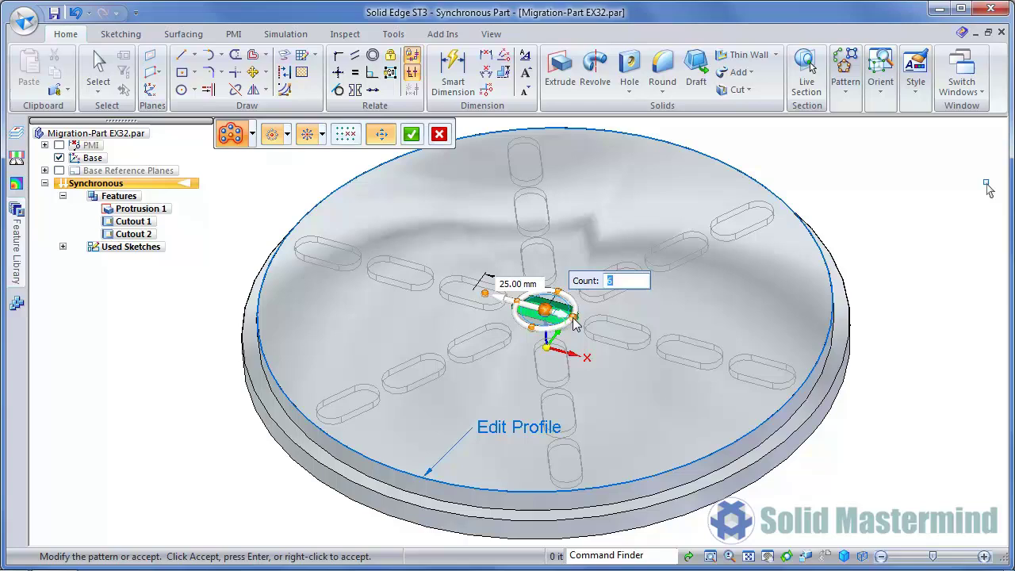
click(574, 321)
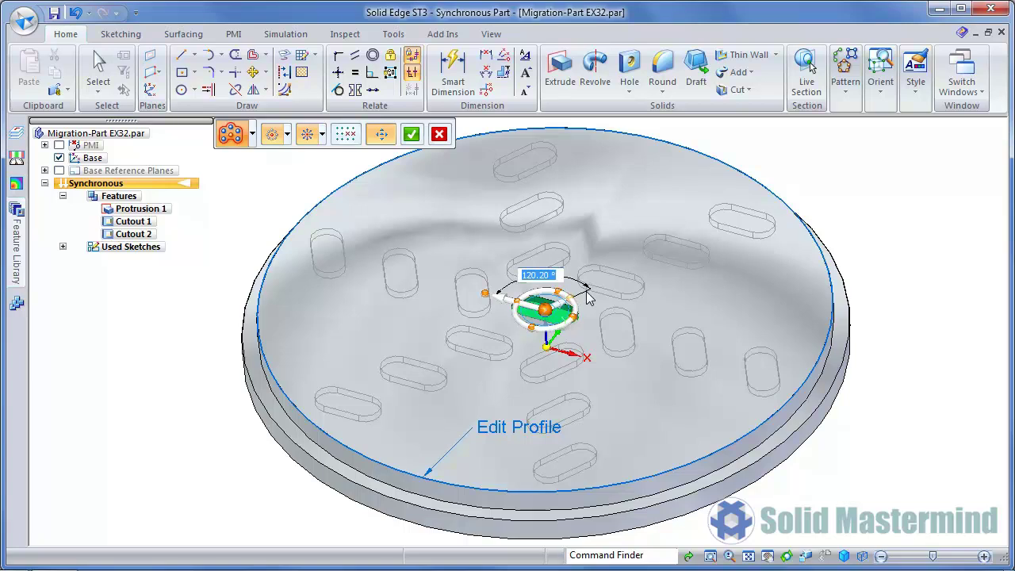
click(588, 297)
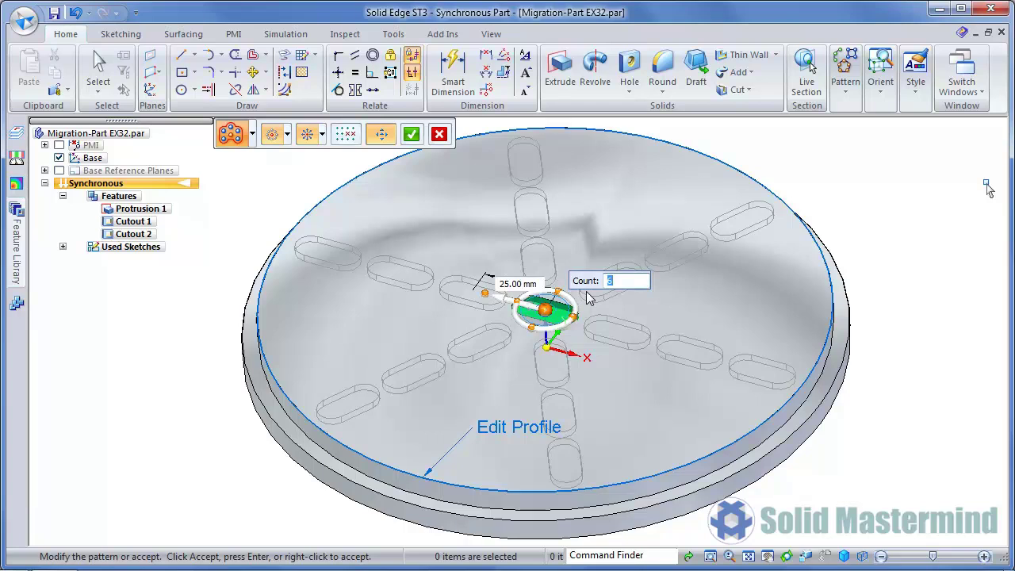
text(6)
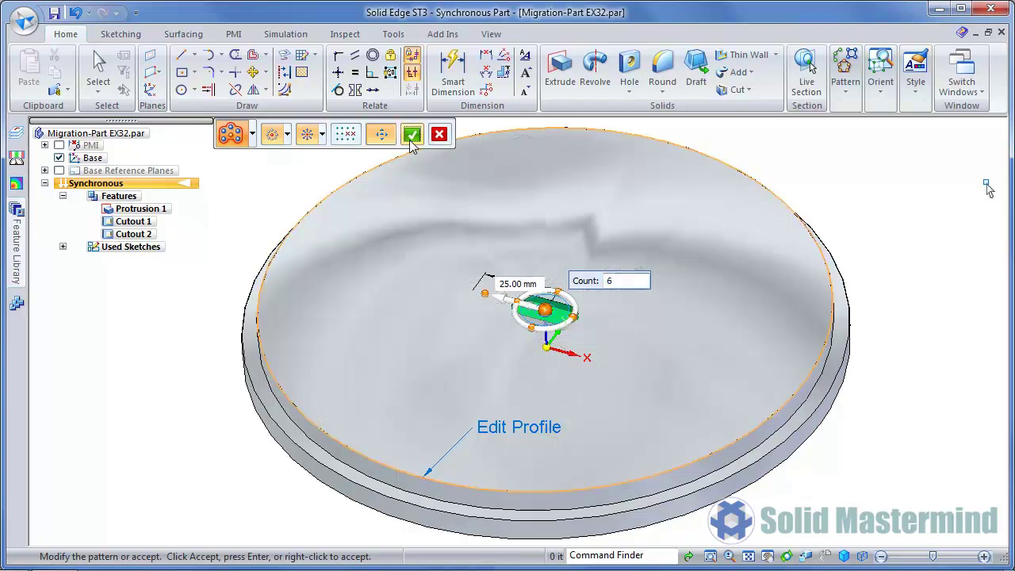
click(412, 141)
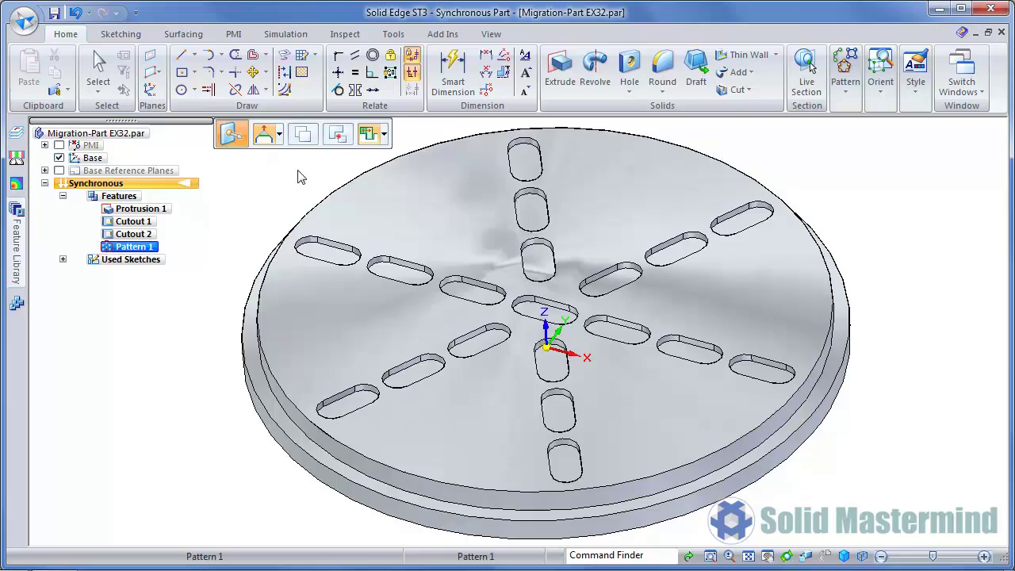
key(Escape)
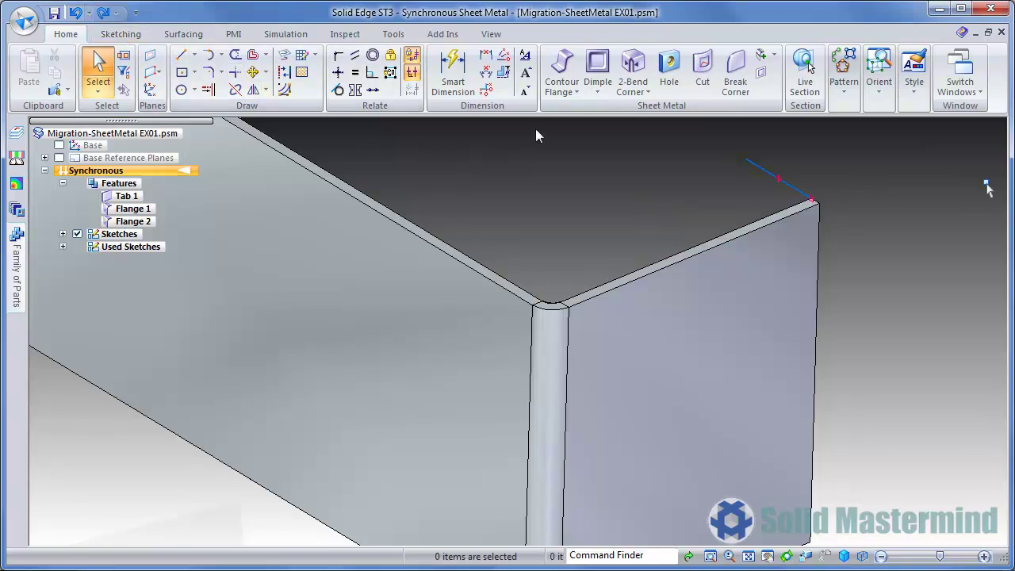
Step: Preview a contour flange along the right, left and rear top edges
click(564, 81)
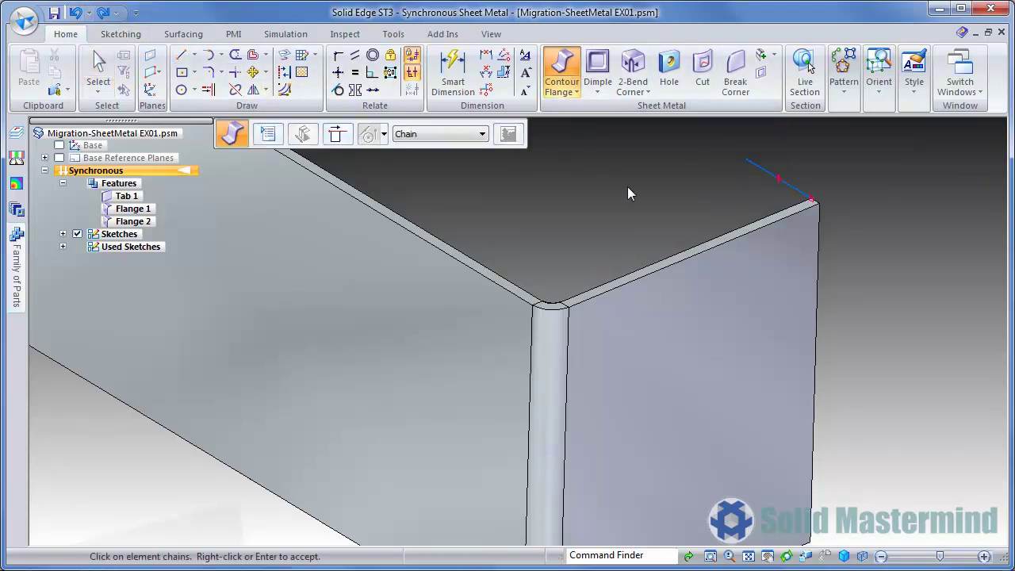
click(759, 172)
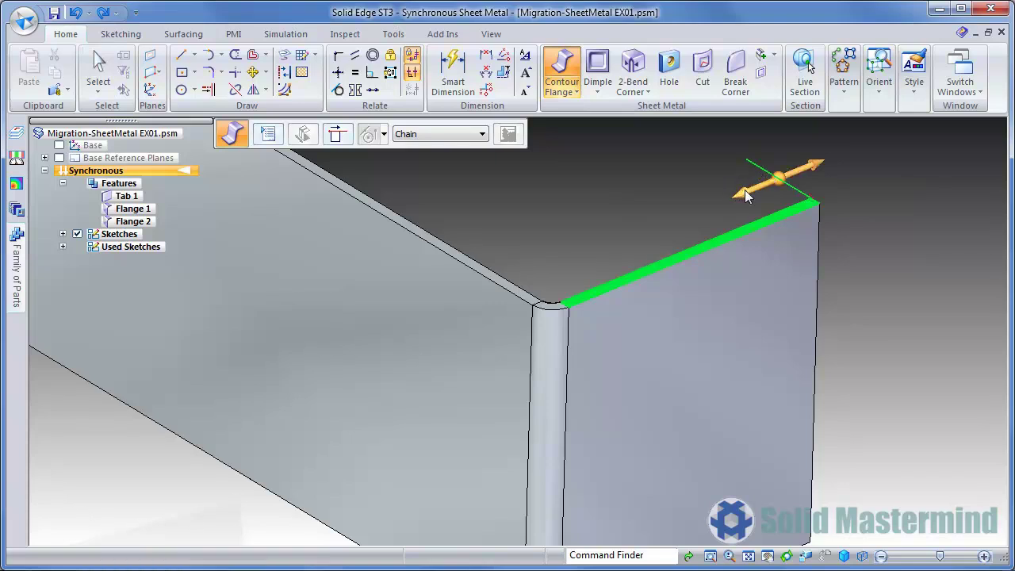
right_click(746, 190)
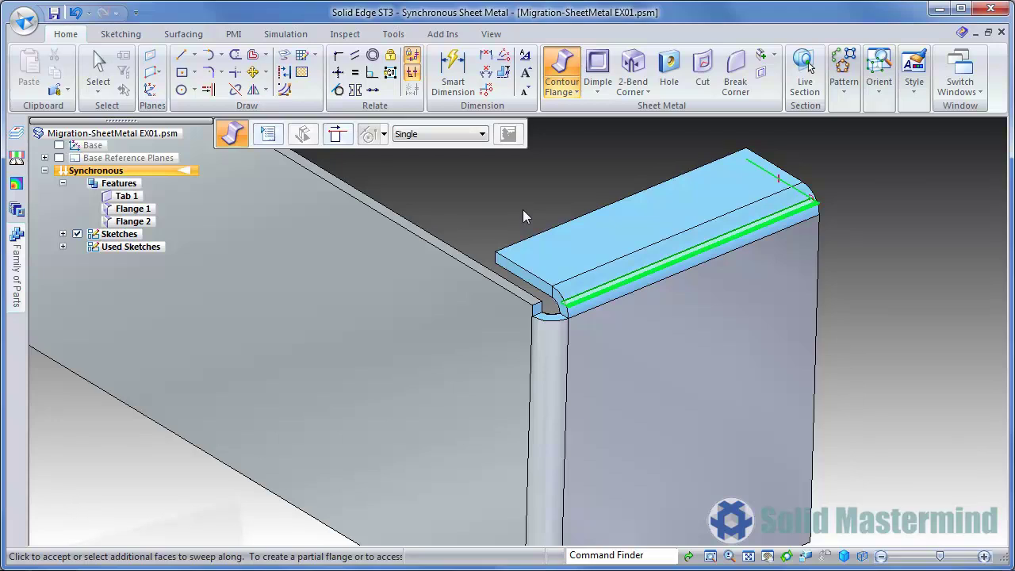
click(452, 251)
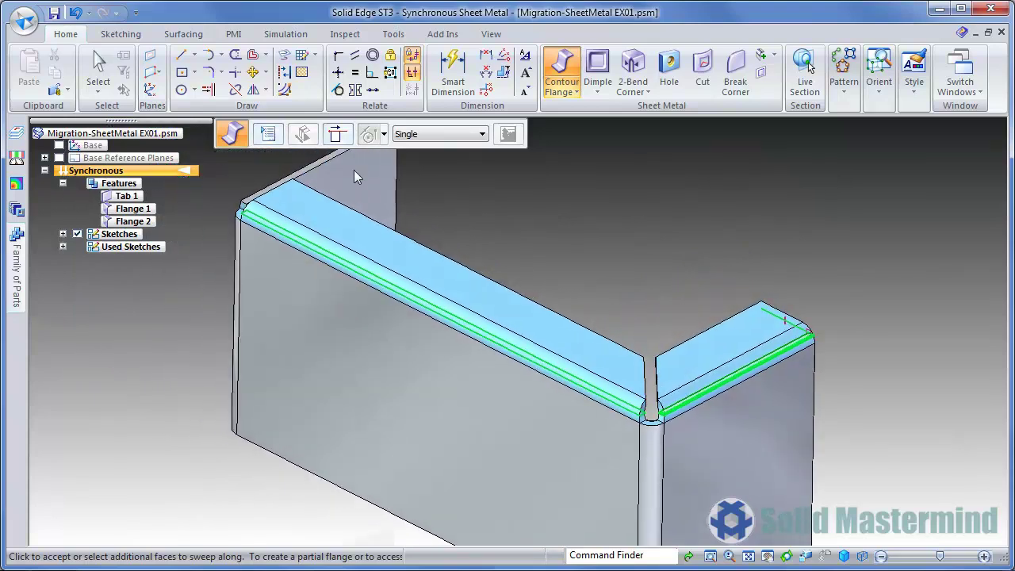
click(317, 166)
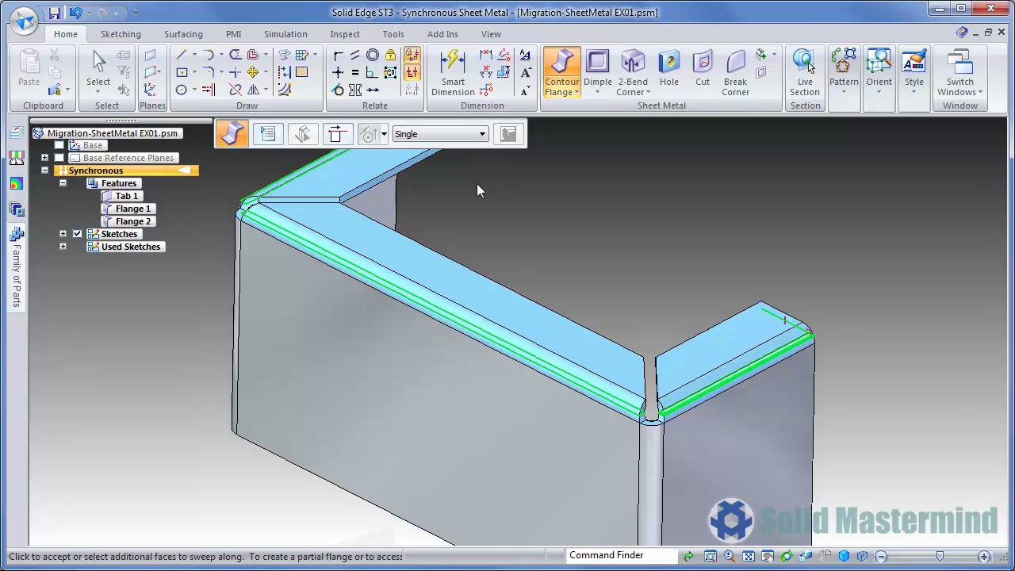
Step: Turn on Close Corner in the contour flange's Miters and Corners options
click(268, 134)
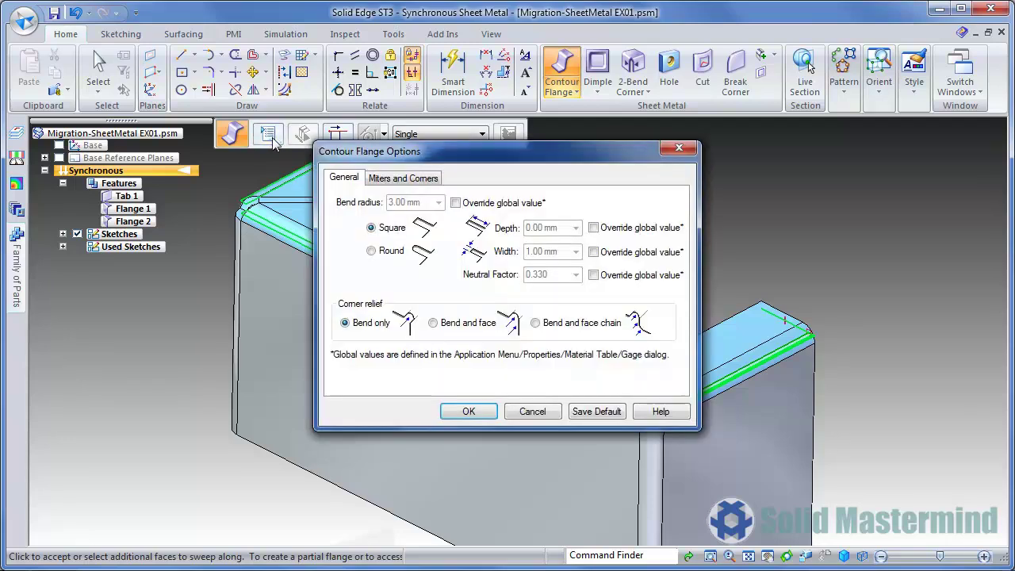
click(400, 178)
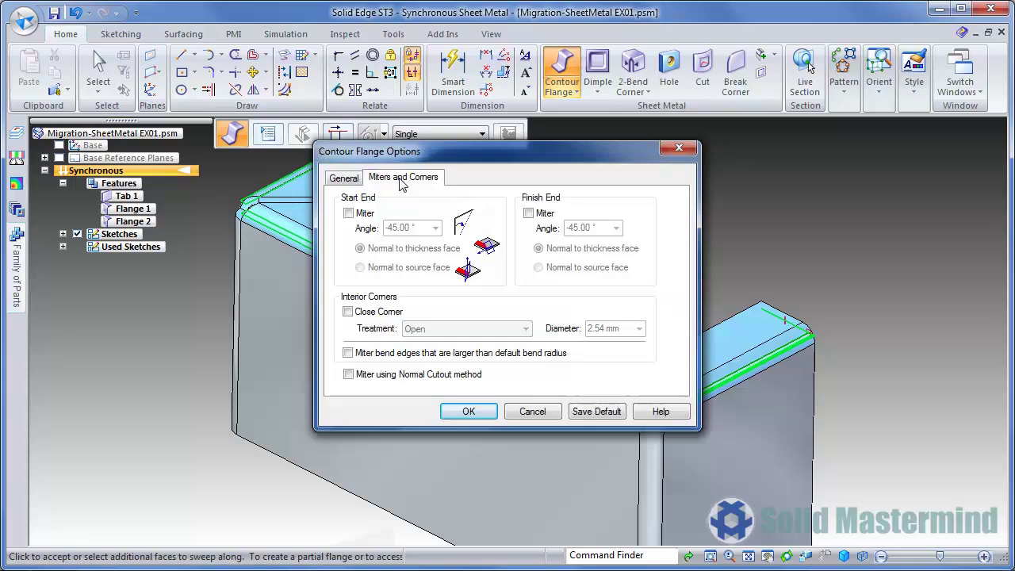
click(357, 315)
click(436, 332)
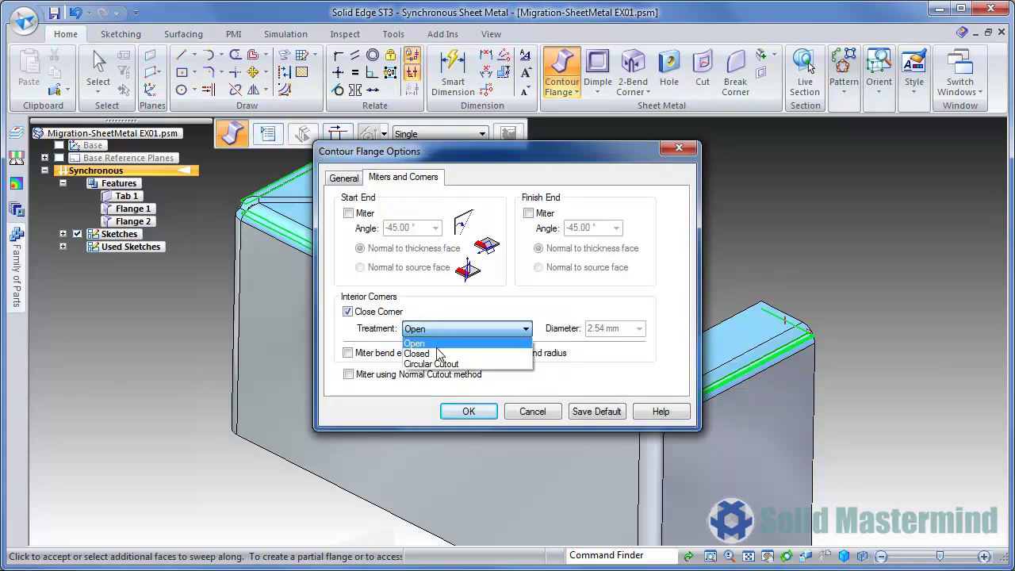
click(438, 354)
click(468, 411)
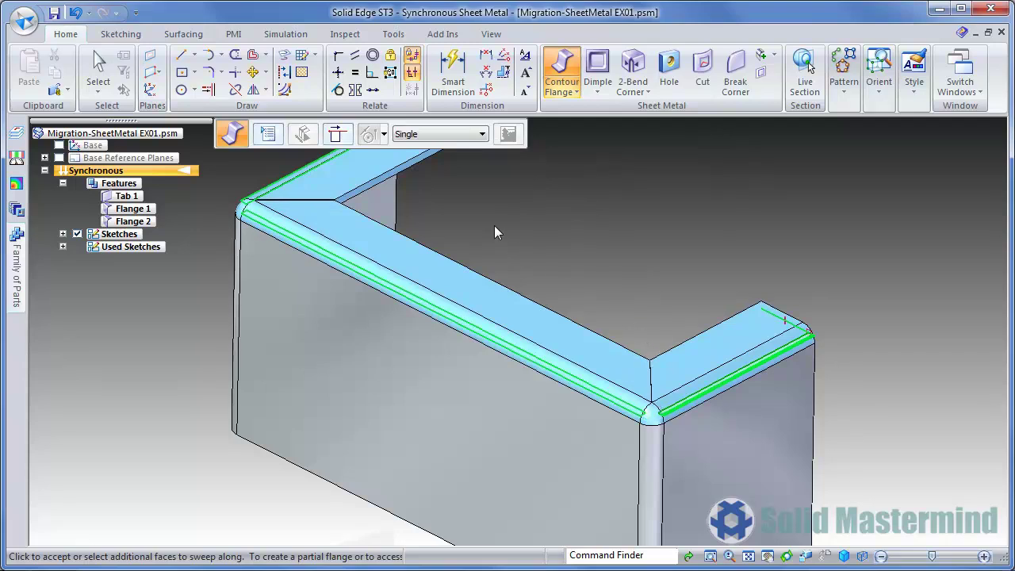
Step: Set the corner treatment to Circular Cutout, diameter 10 mm, and build the flange
click(270, 134)
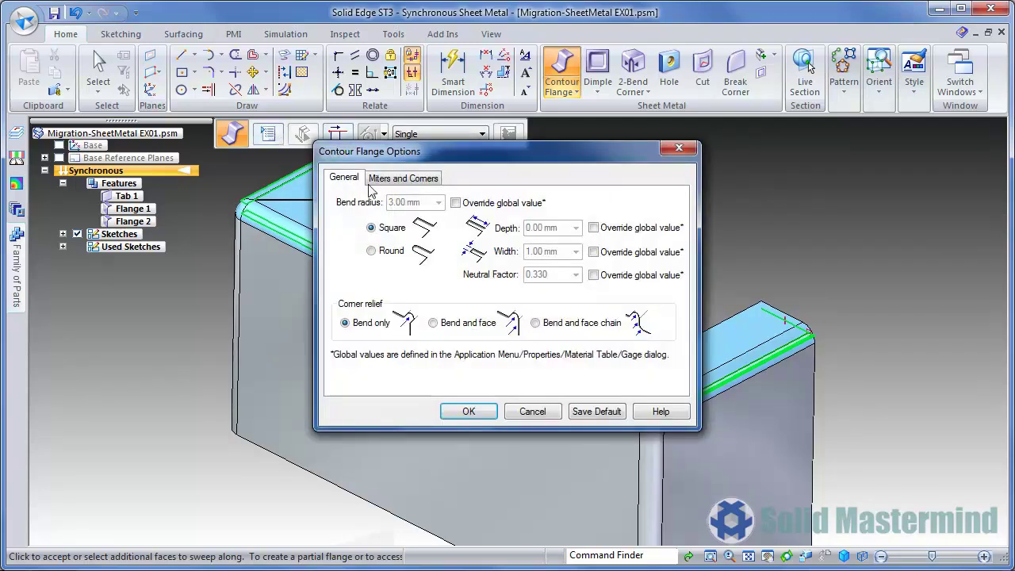
click(386, 179)
click(449, 329)
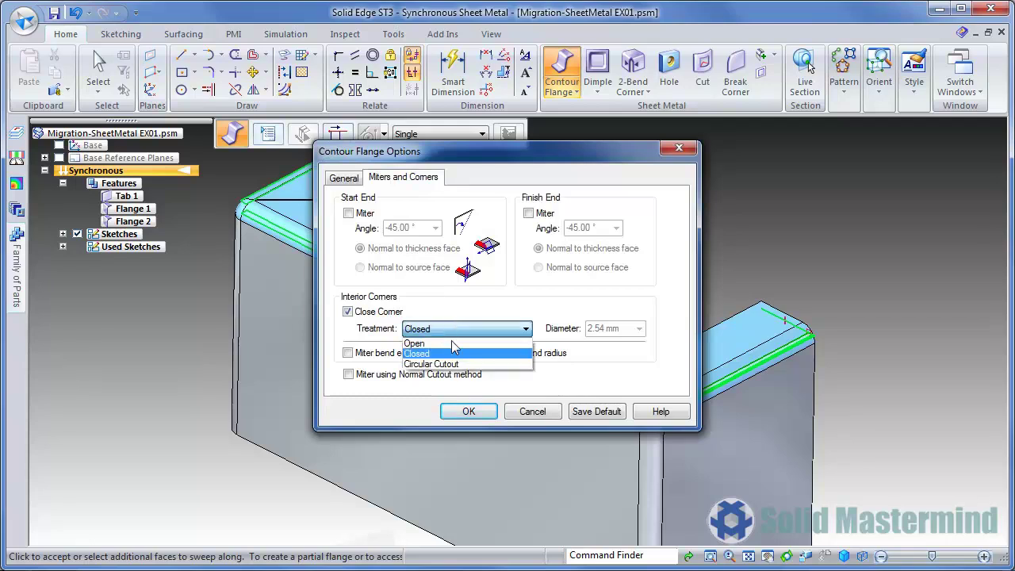
click(456, 364)
double_click(593, 328)
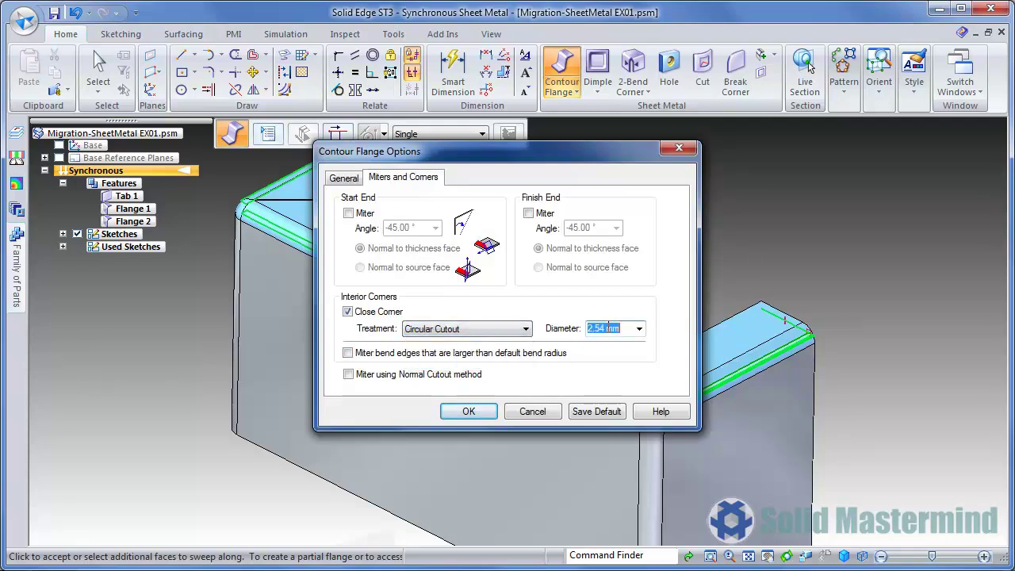
text(10)
key(Tab)
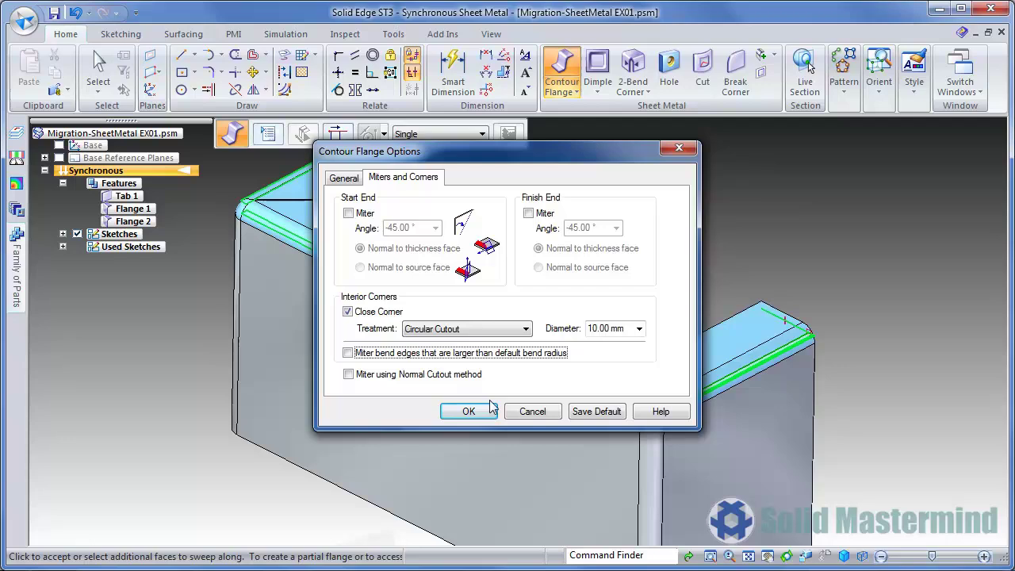
click(482, 409)
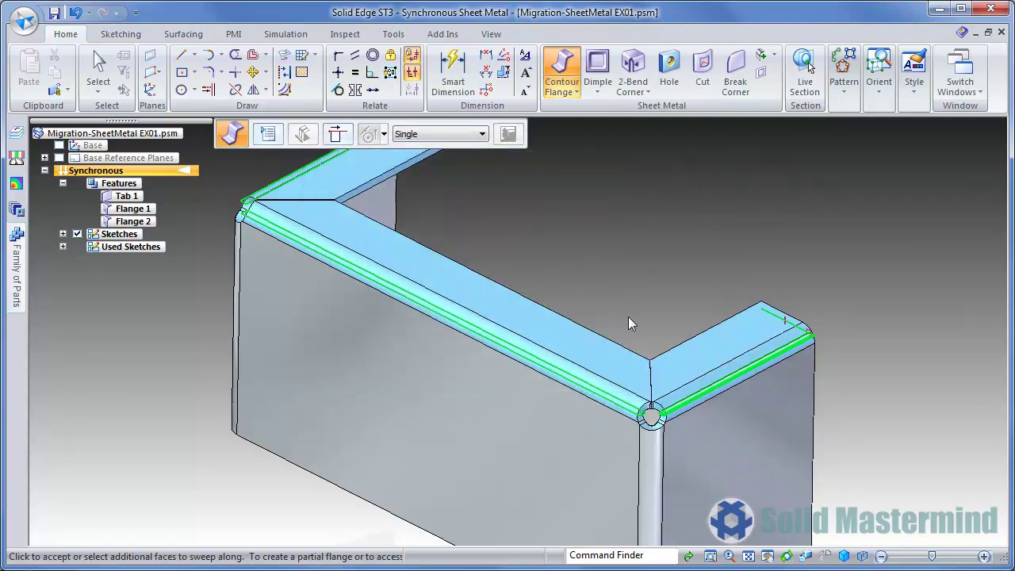
click(629, 317)
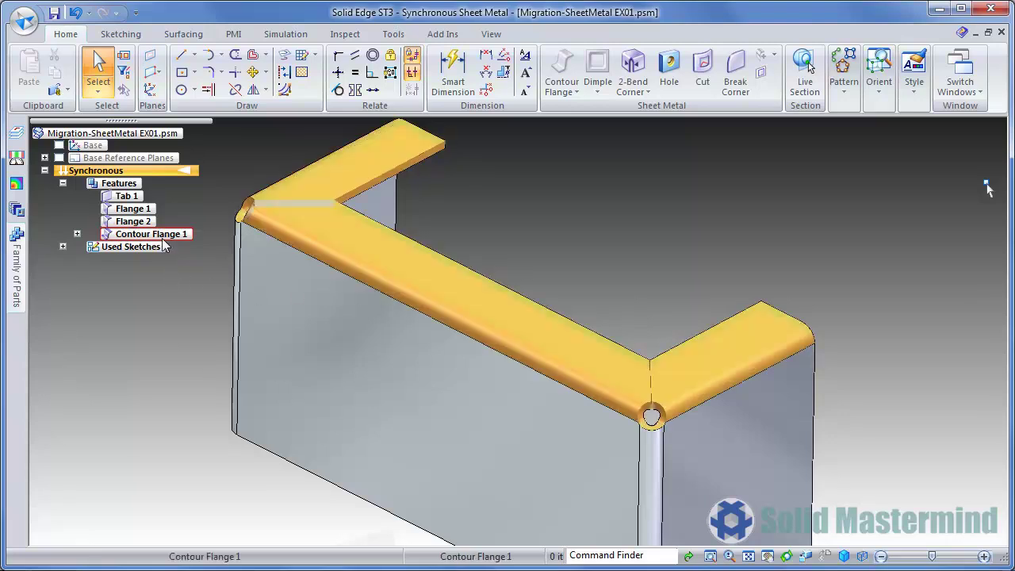
Step: Change Close Corner 2 of Contour Flange 1 to a Miter treatment
click(77, 234)
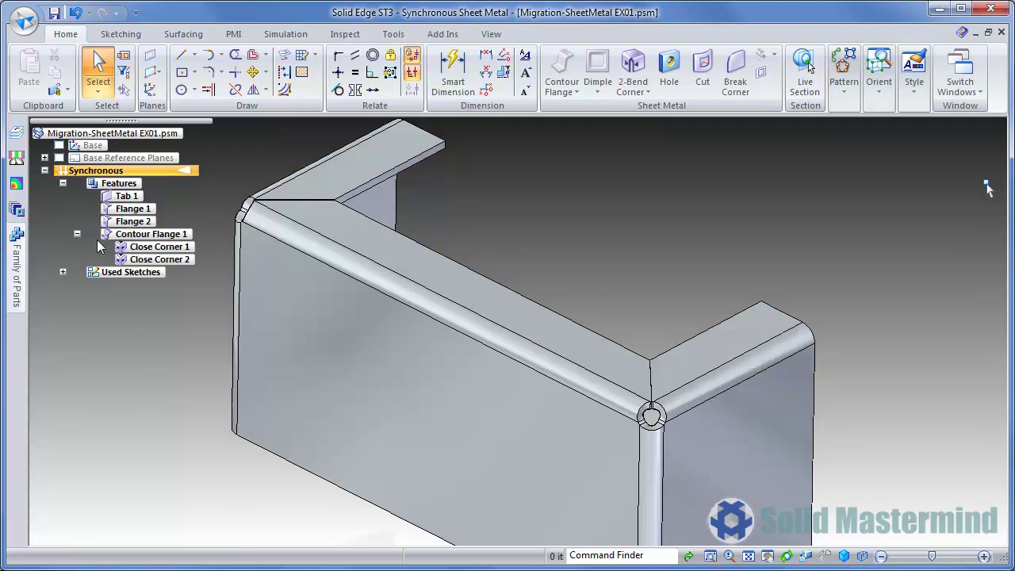
click(167, 259)
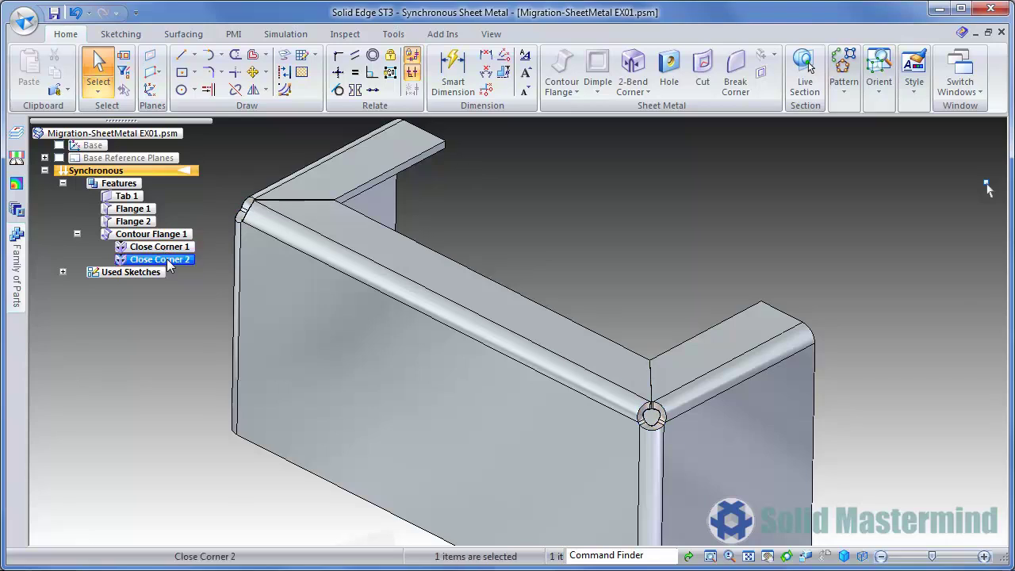
click(634, 385)
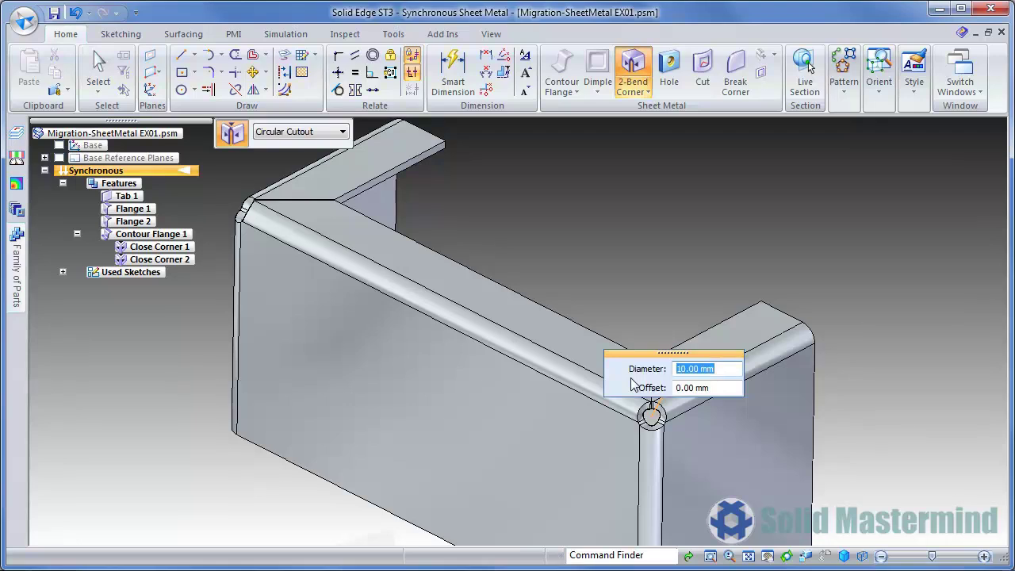
click(335, 135)
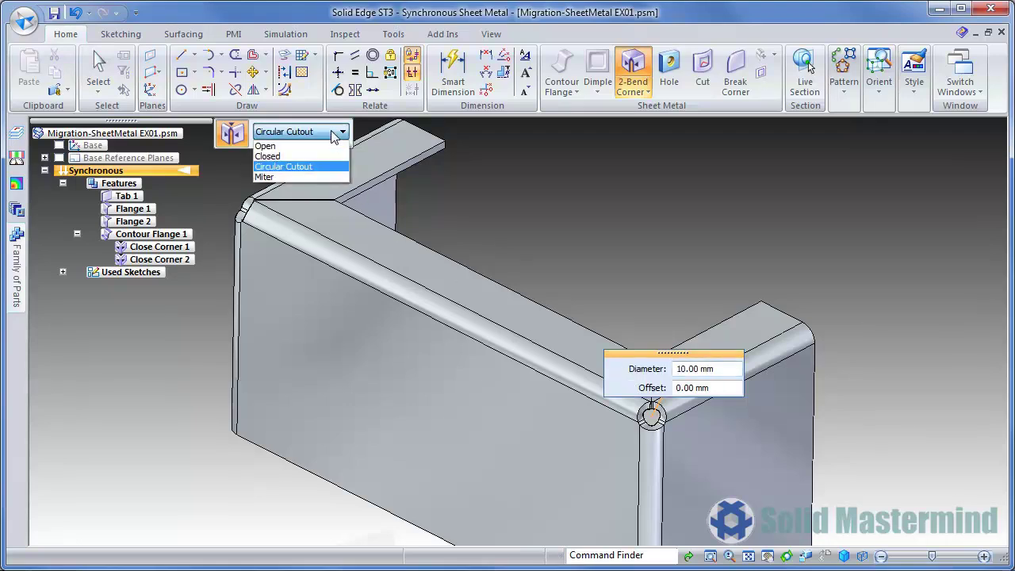
click(323, 172)
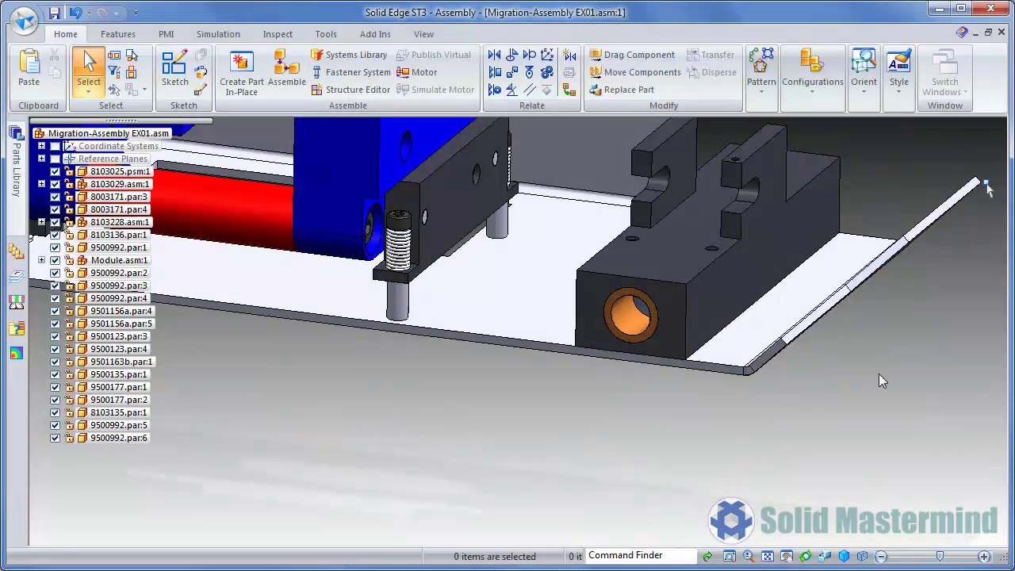
Step: Push the black block's end face outward to lengthen it toward the angled plate
scroll(879, 373, up, 3)
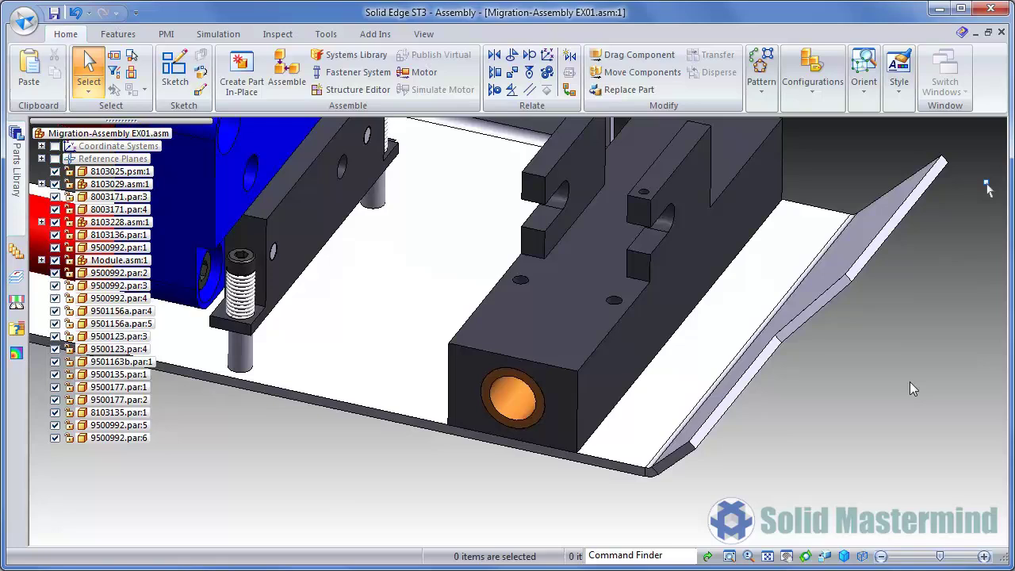
click(672, 274)
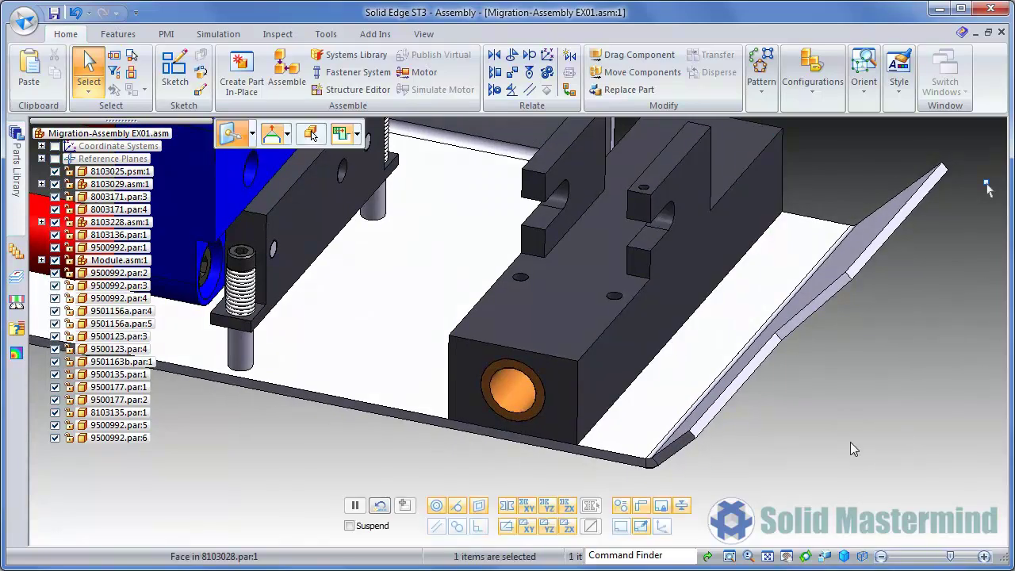
click(701, 292)
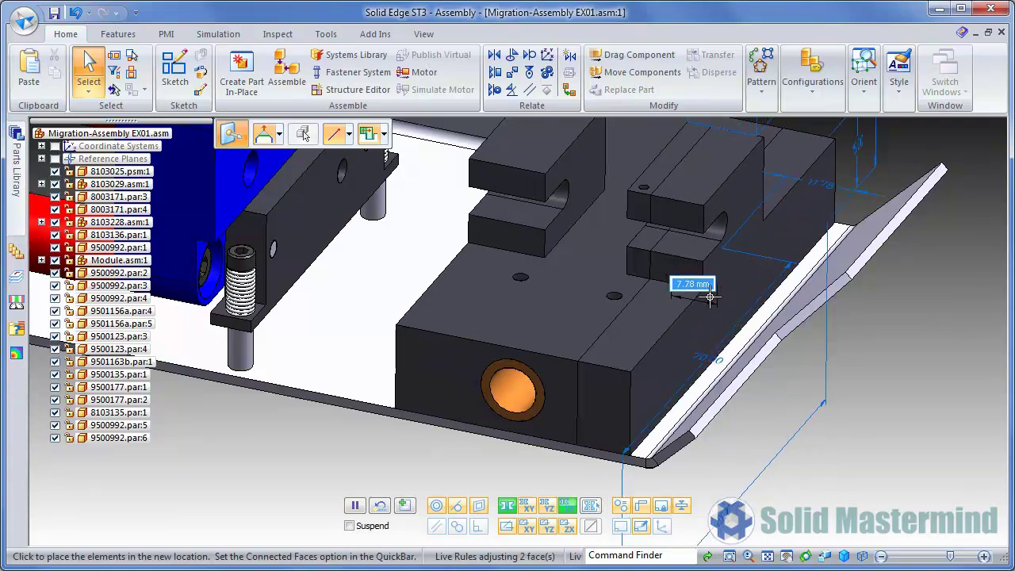
click(703, 296)
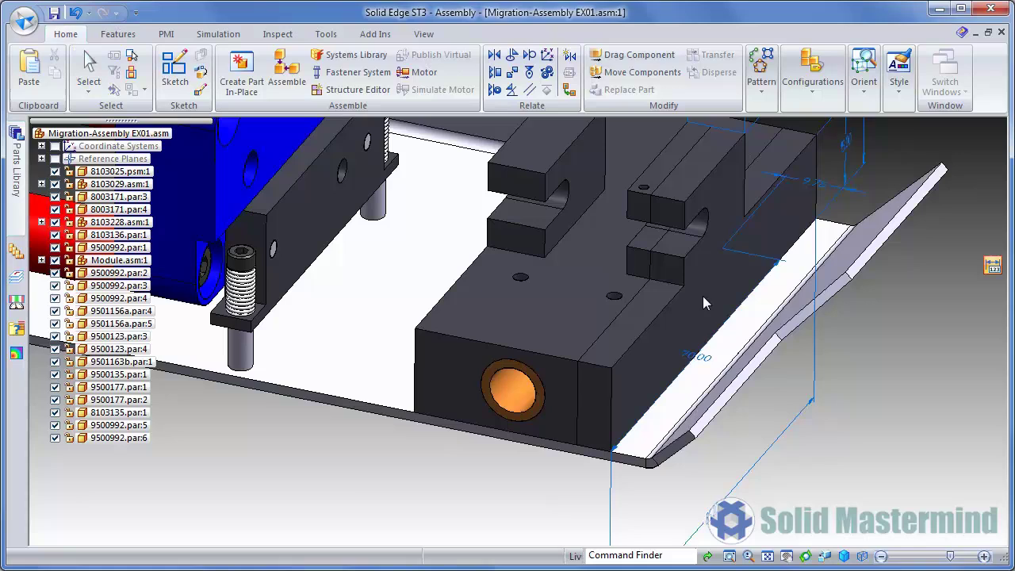
Step: Lock the block's 4.00 mm dimension
middle_drag(703, 304, 725, 290)
click(675, 283)
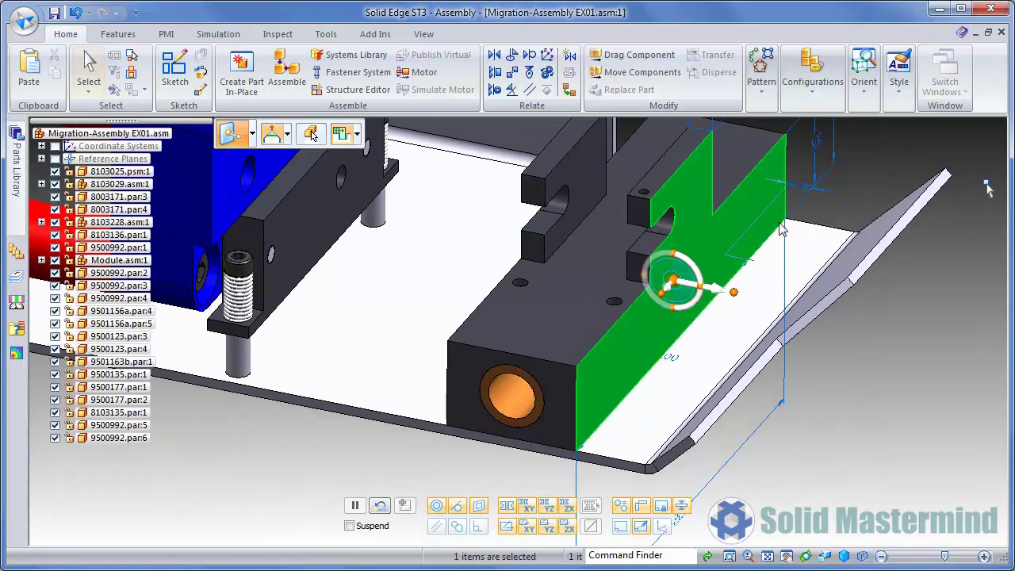
scroll(669, 181, up, 2)
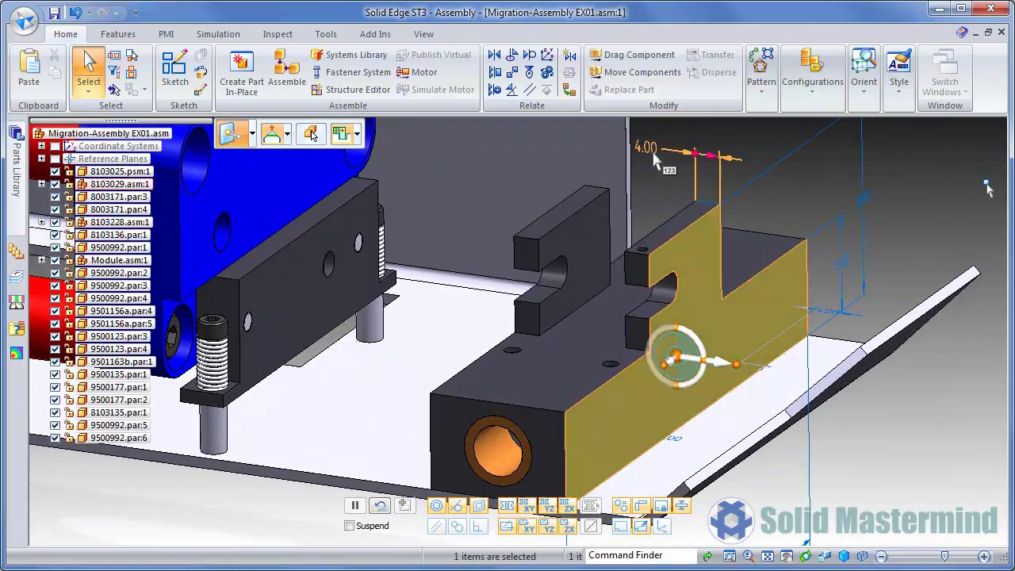
click(648, 148)
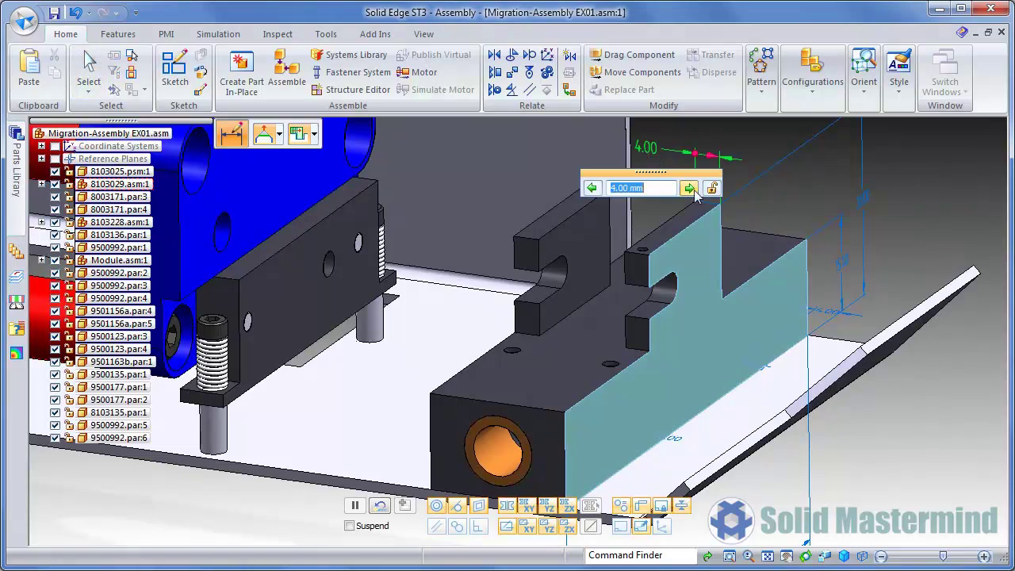
click(711, 188)
key(Return)
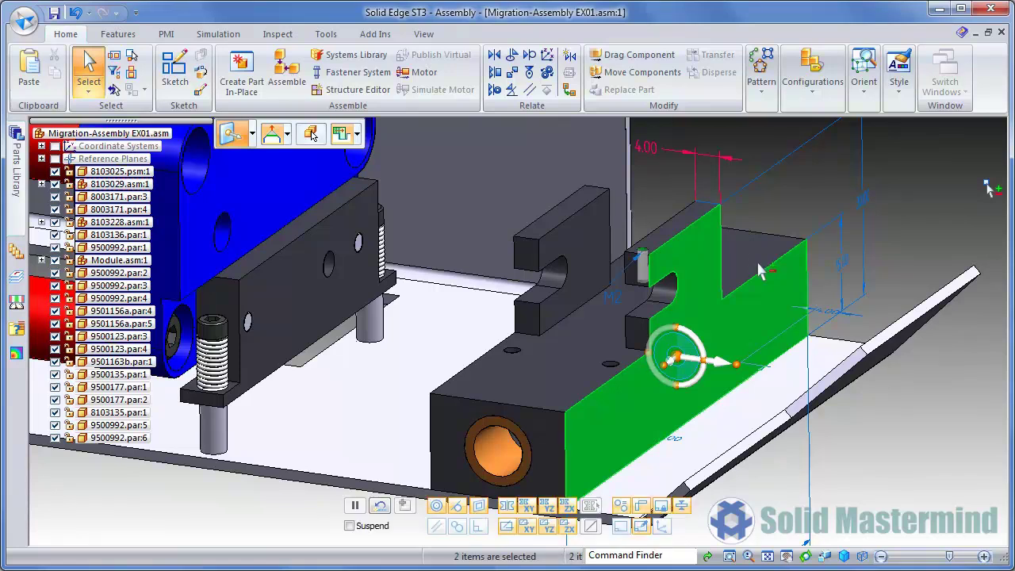
Step: Snap the block's side face onto the bent base plate's edge vertex
middle_drag(768, 361, 753, 244)
click(748, 231)
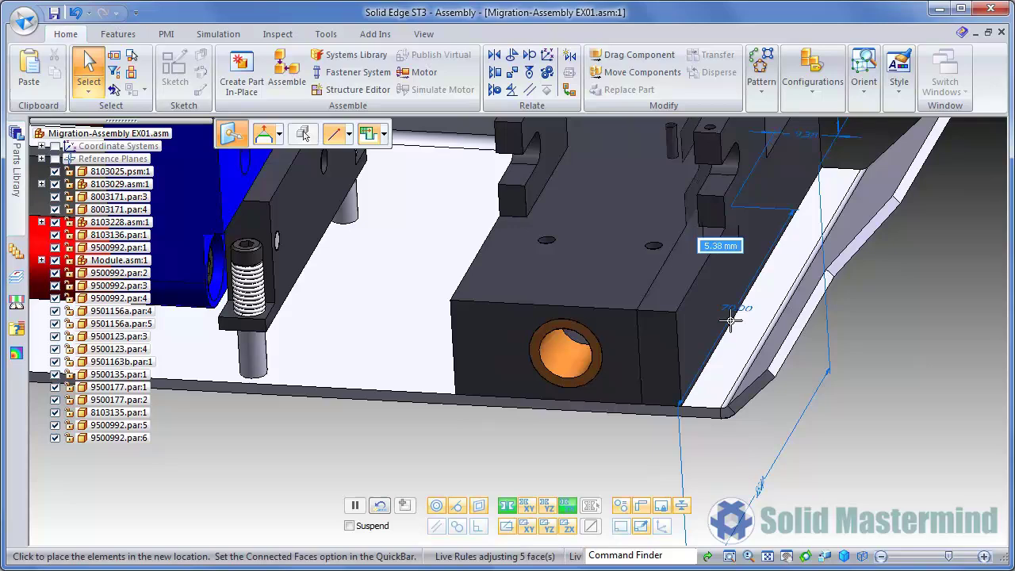
click(723, 408)
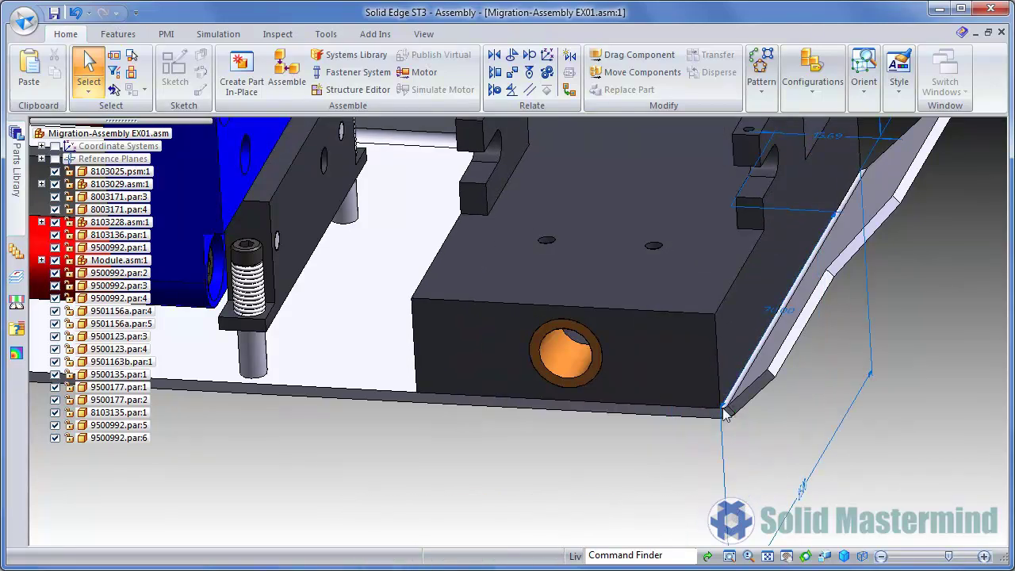
Step: Raise the top face of the block's upright slotted tab
click(892, 494)
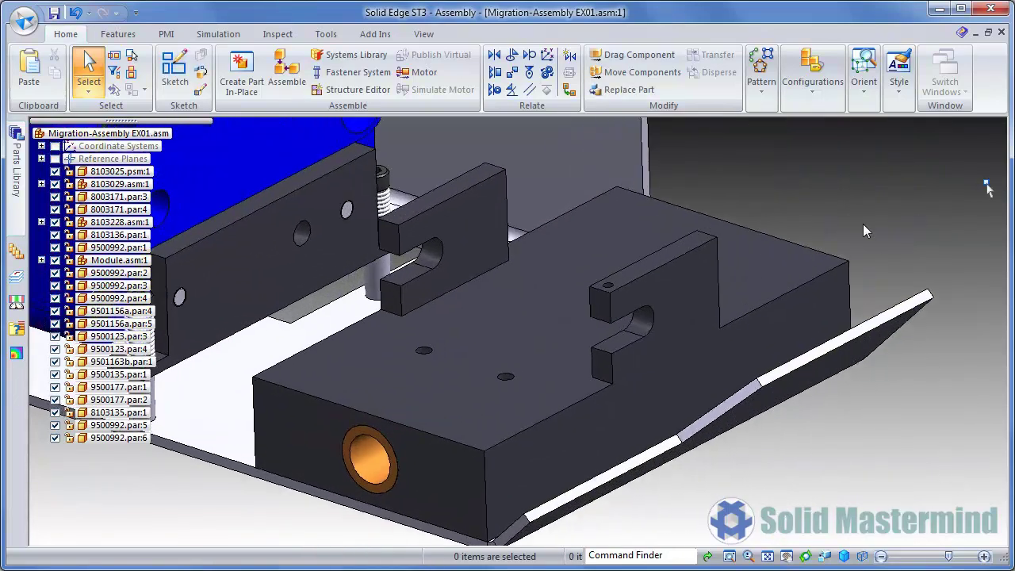
click(673, 252)
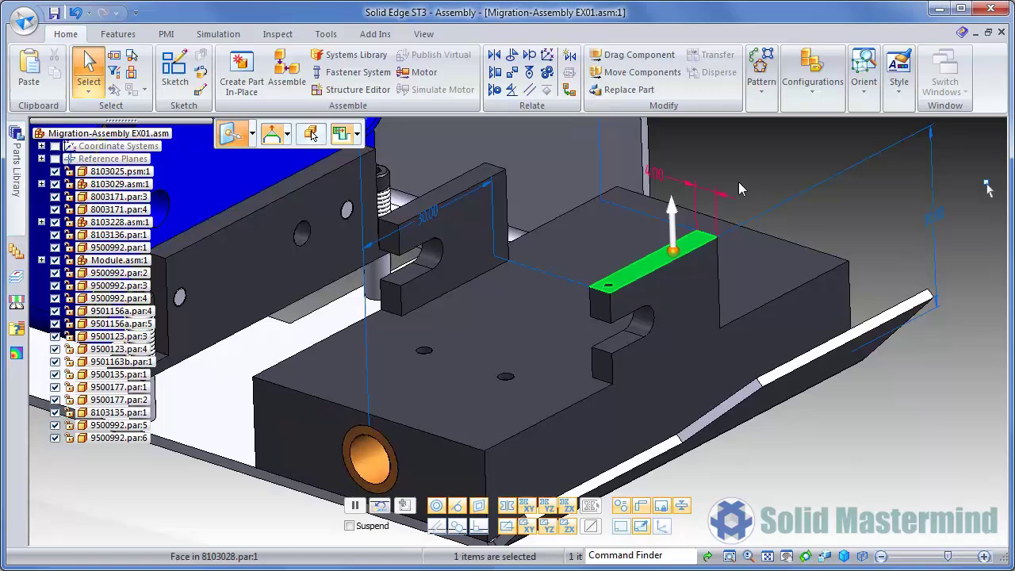
click(673, 230)
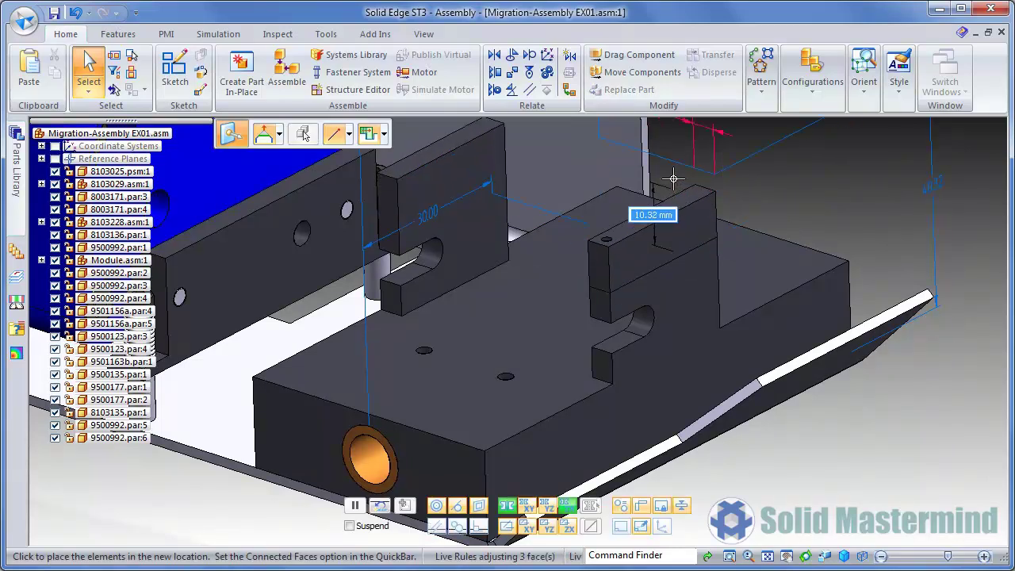
click(674, 225)
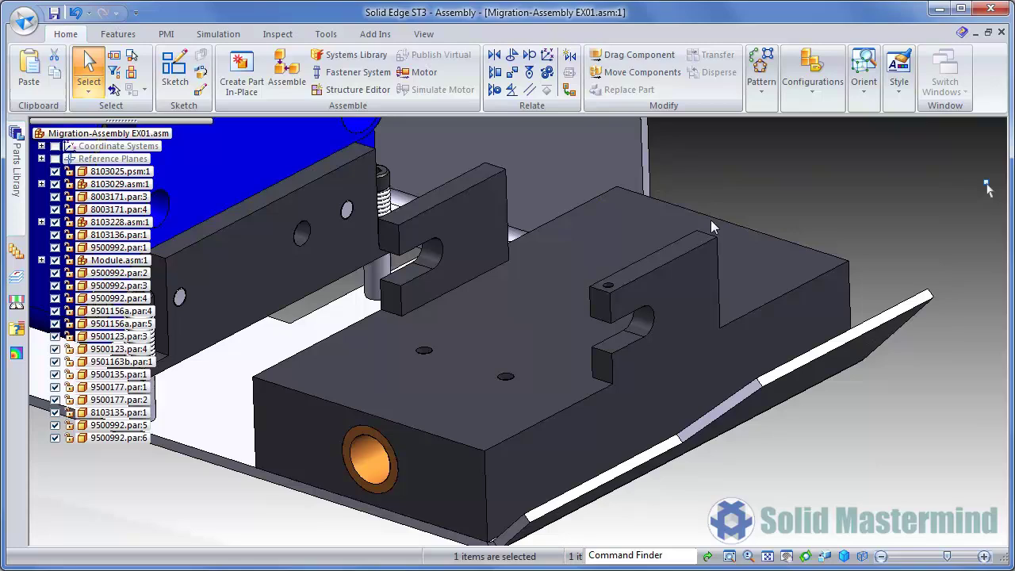
Step: Shift the tab's top face together with its curved slot face to a new position
click(710, 245)
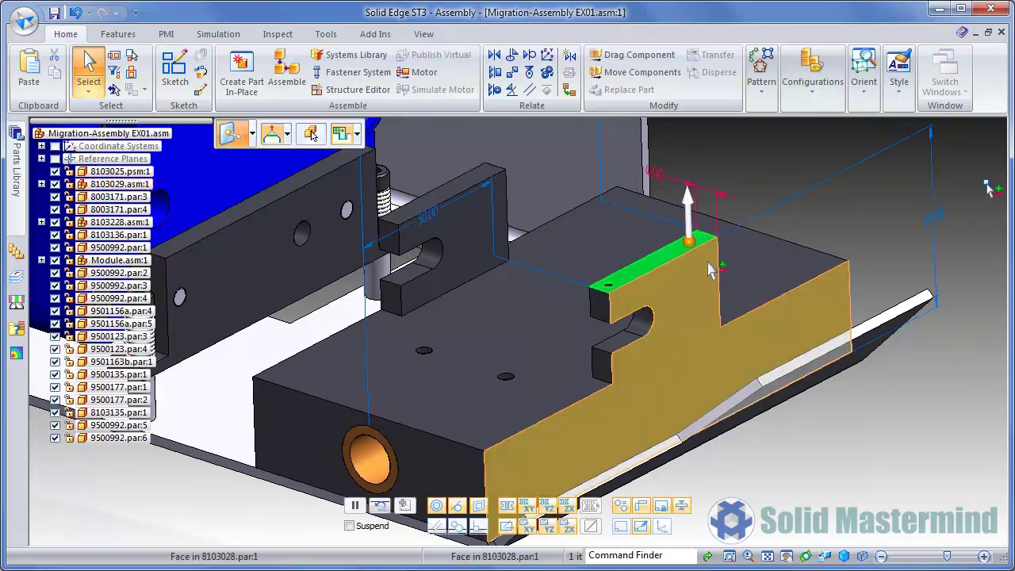
click(644, 321)
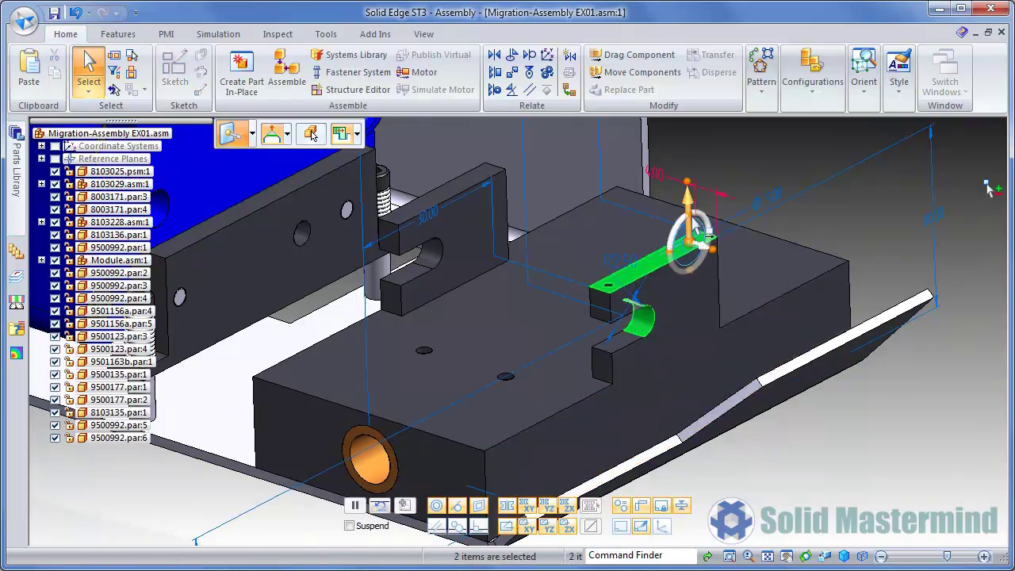
drag(689, 238, 693, 246)
click(690, 217)
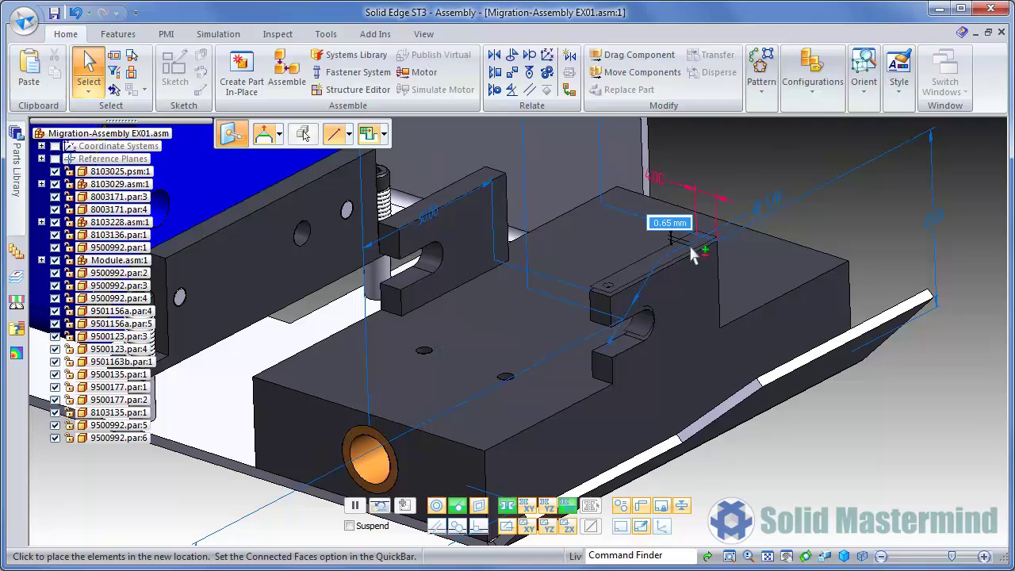
click(690, 249)
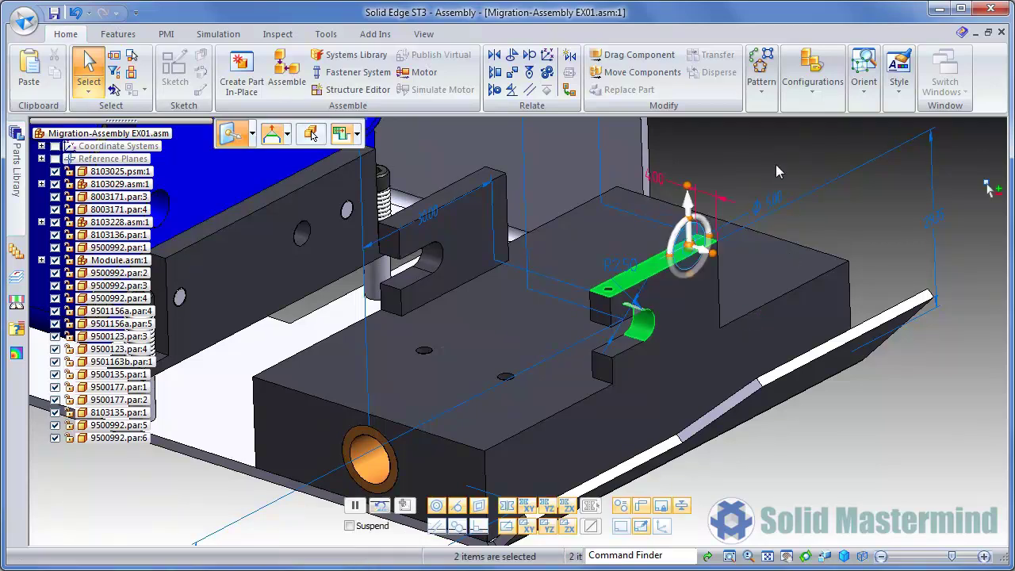
key(Escape)
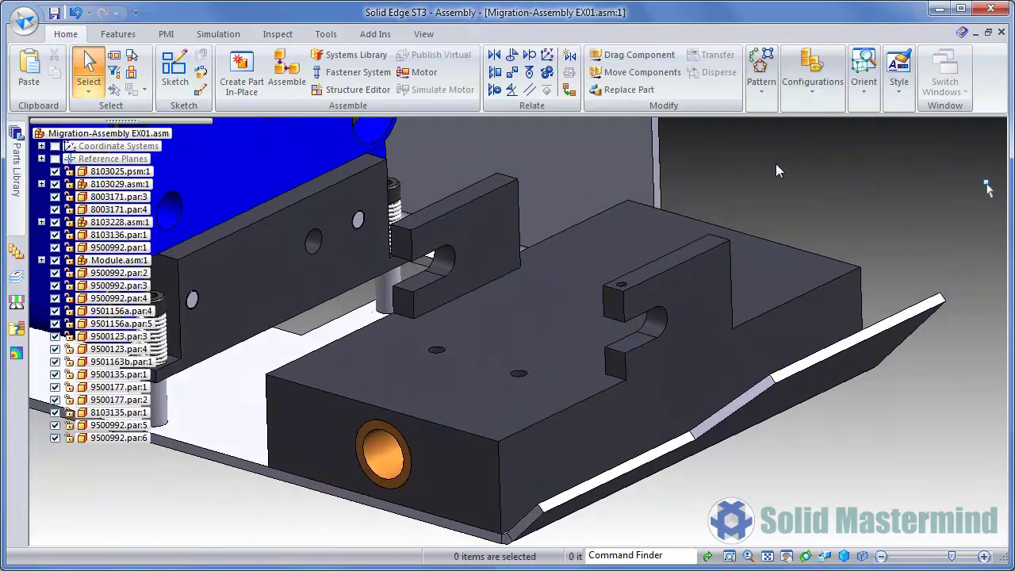